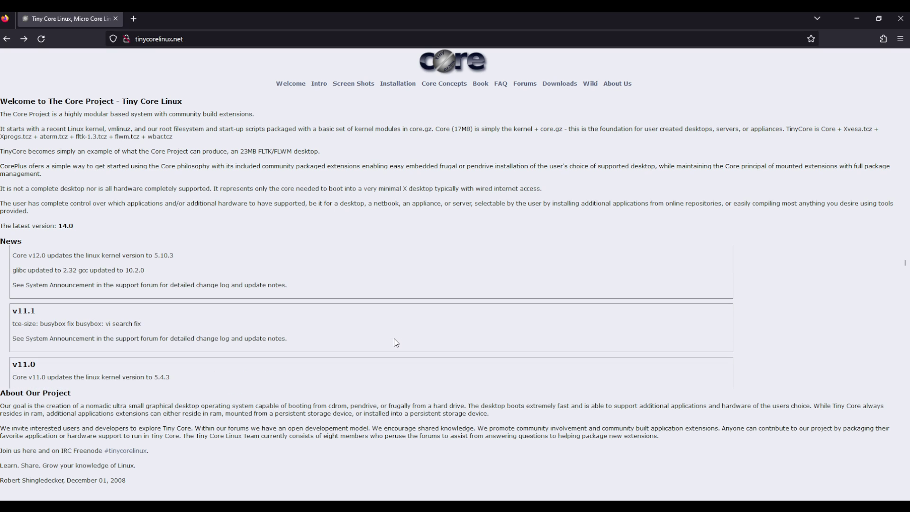
# Browse the Tiny Core site's Team page, then return to the Welcome page and scroll through it
pyautogui.scroll(-2, 513, 487)
pyautogui.scroll(2, 501, 479)
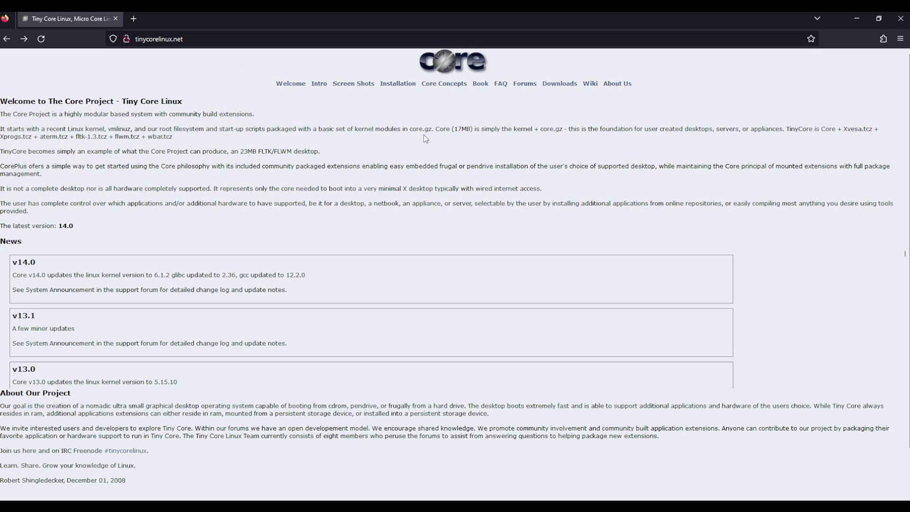
pyautogui.click(618, 86)
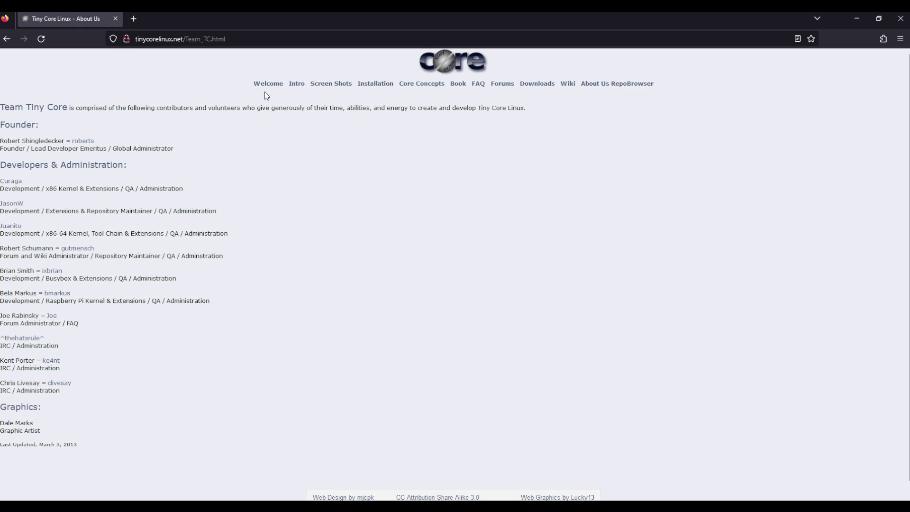
pyautogui.click(267, 84)
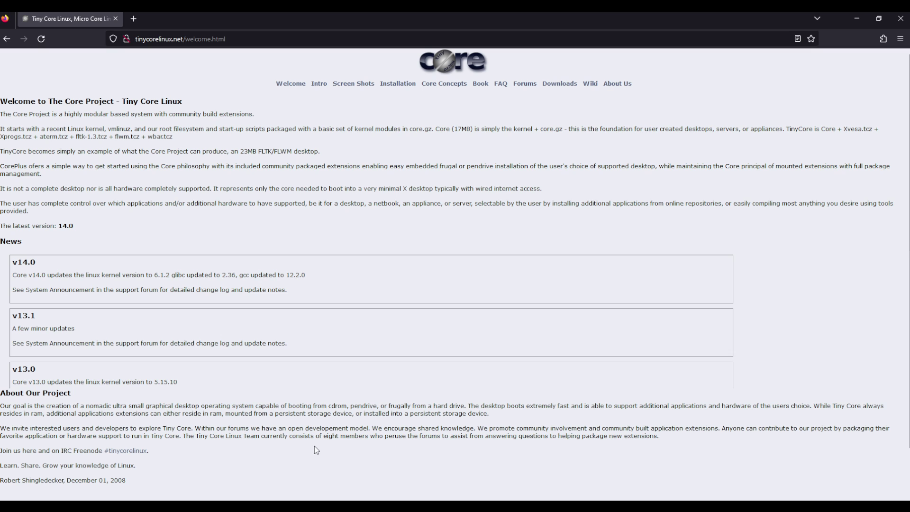
pyautogui.scroll(-2, 317, 450)
pyautogui.scroll(-1, 316, 450)
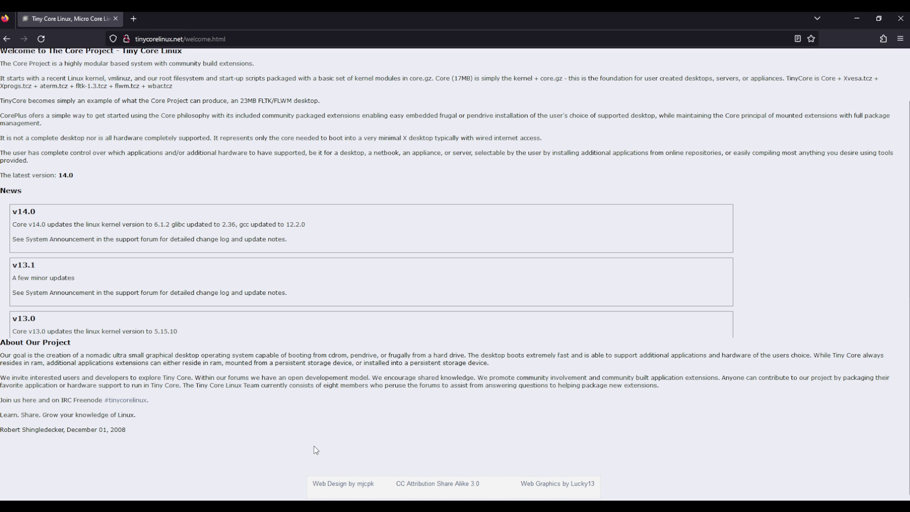
pyautogui.scroll(2, 314, 449)
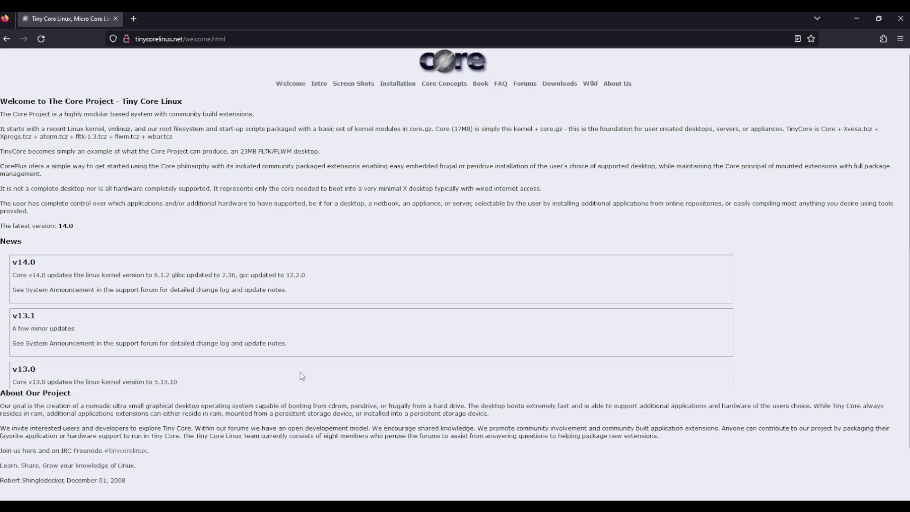
# Open the Screen Shots page, then read the Introduction to Core page down to Thanks and back
pyautogui.click(357, 83)
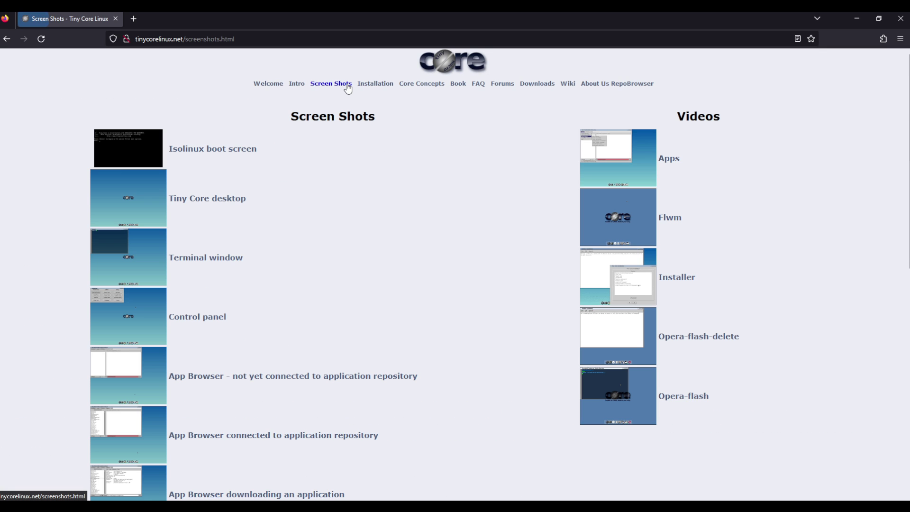
pyautogui.click(298, 85)
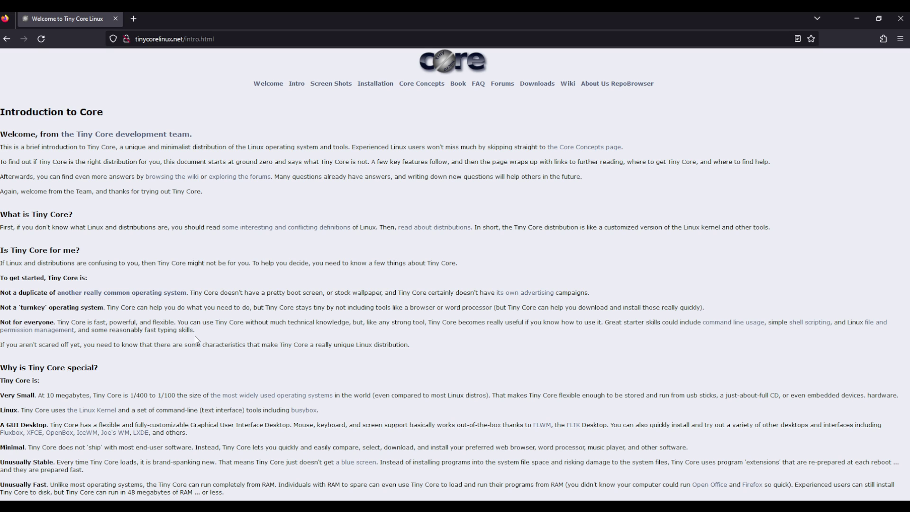
pyautogui.scroll(-2, 195, 336)
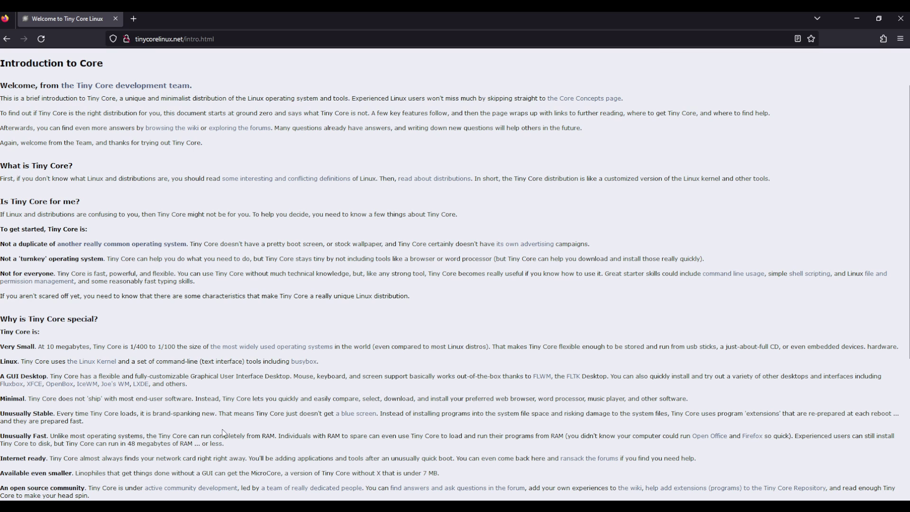
pyautogui.scroll(-5, 380, 446)
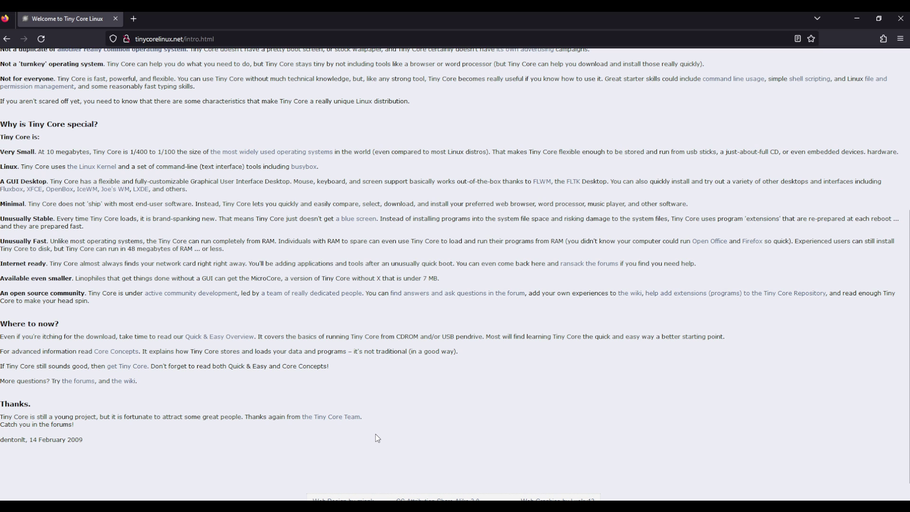
pyautogui.scroll(6, 377, 437)
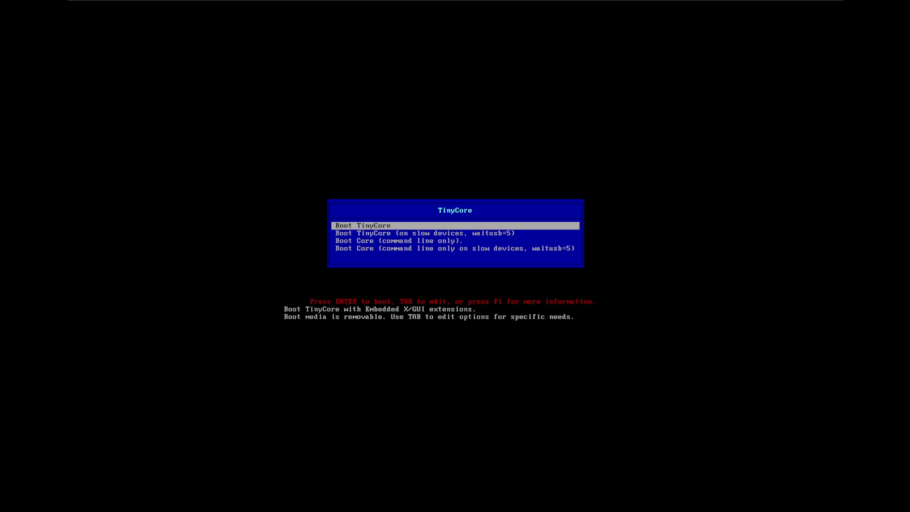
# Look through the slow-devices and command-line boot options, then boot the default Boot TinyCore entry
pyautogui.press('Down')
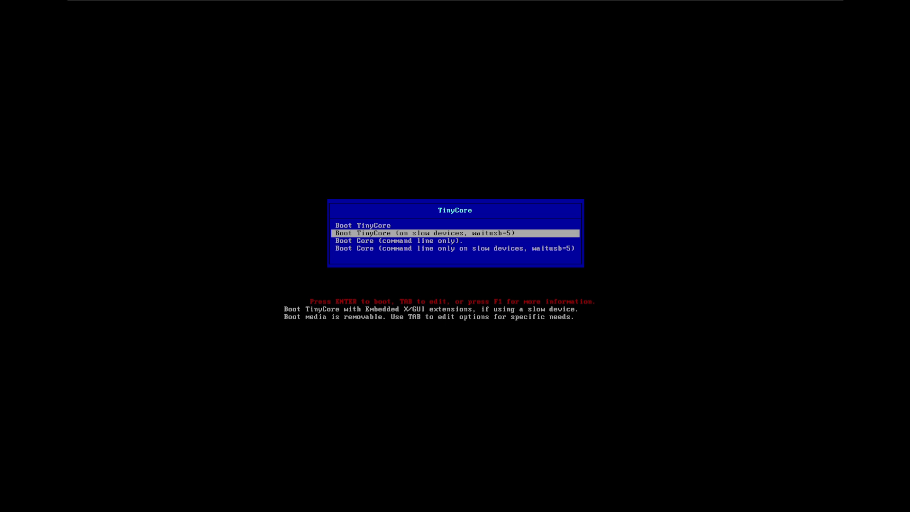
pyautogui.press('Up')
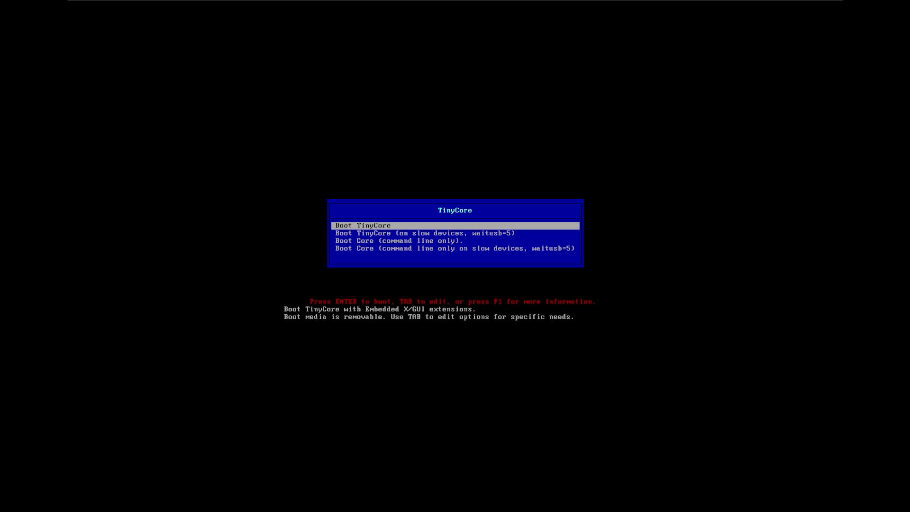
pyautogui.press('Down')
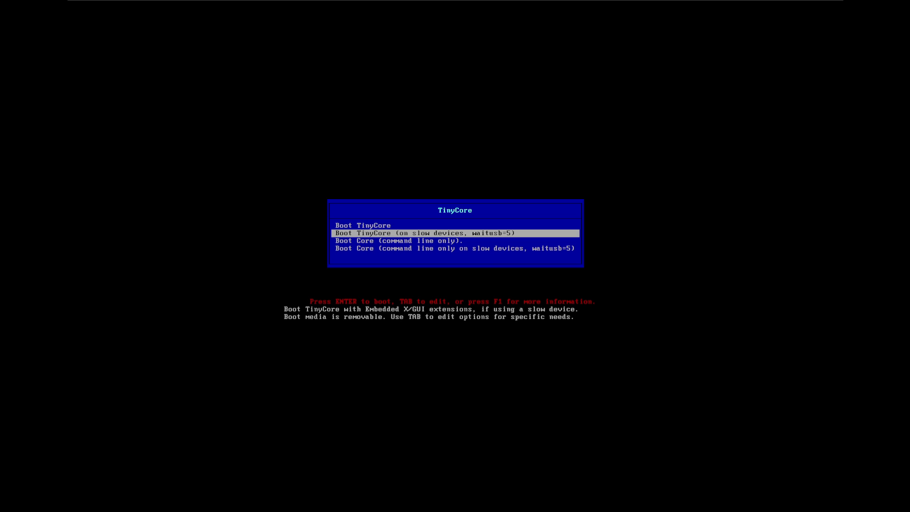
pyautogui.press('Down')
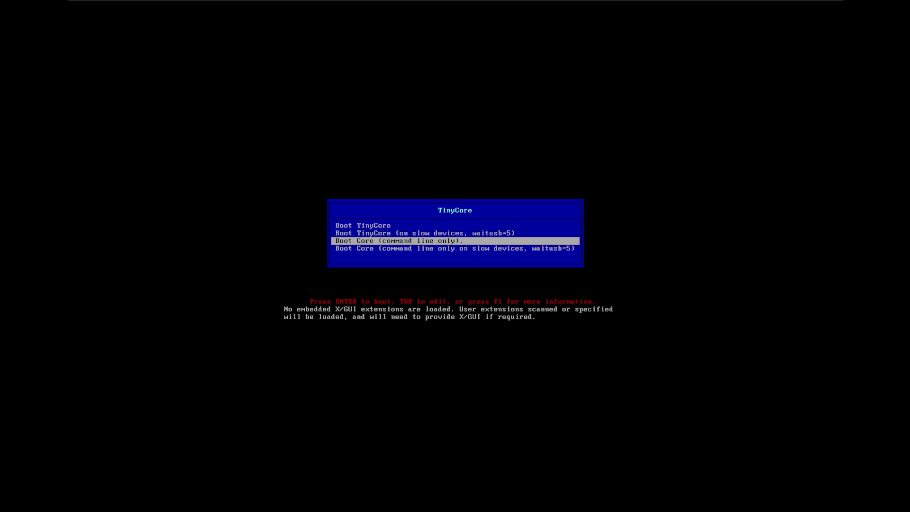
pyautogui.press('Up')
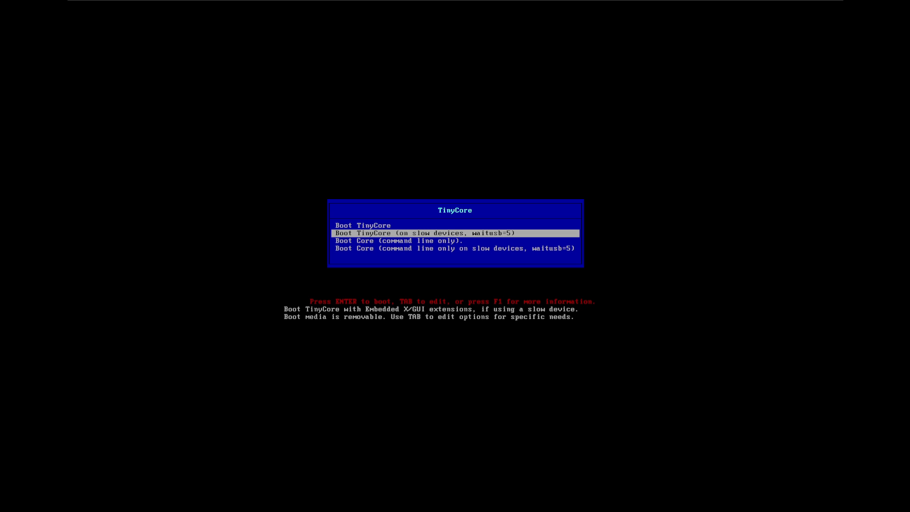
pyautogui.press('Up')
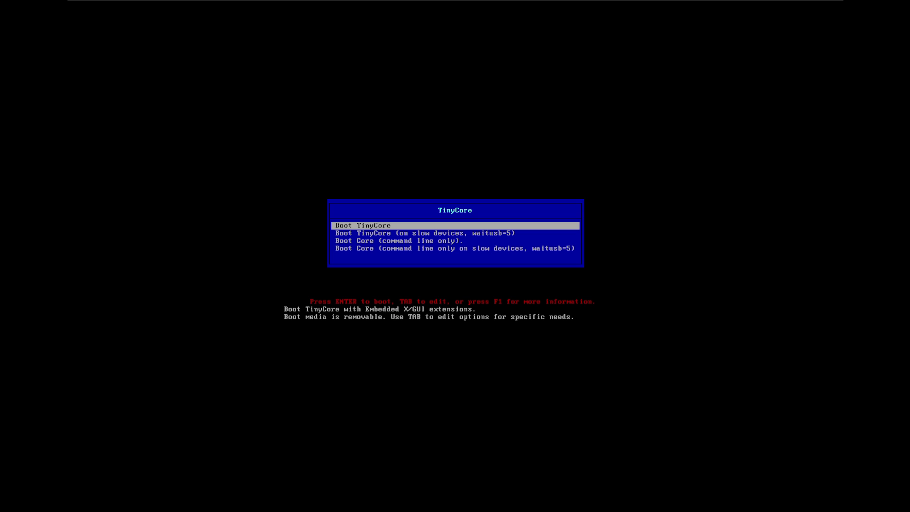
pyautogui.press('Return')
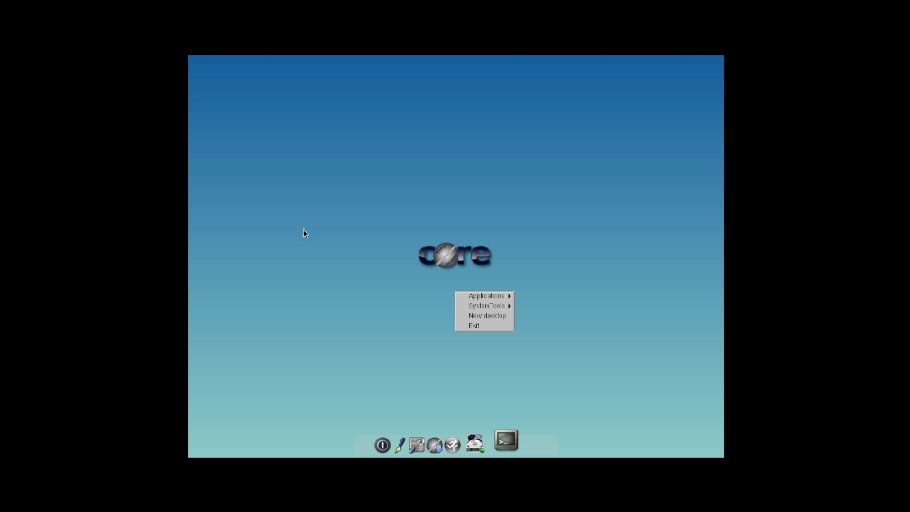
# Browse and dismiss the desktop menu, then launch the Editor and the Apps extension browser from the dock
pyautogui.click(303, 229)
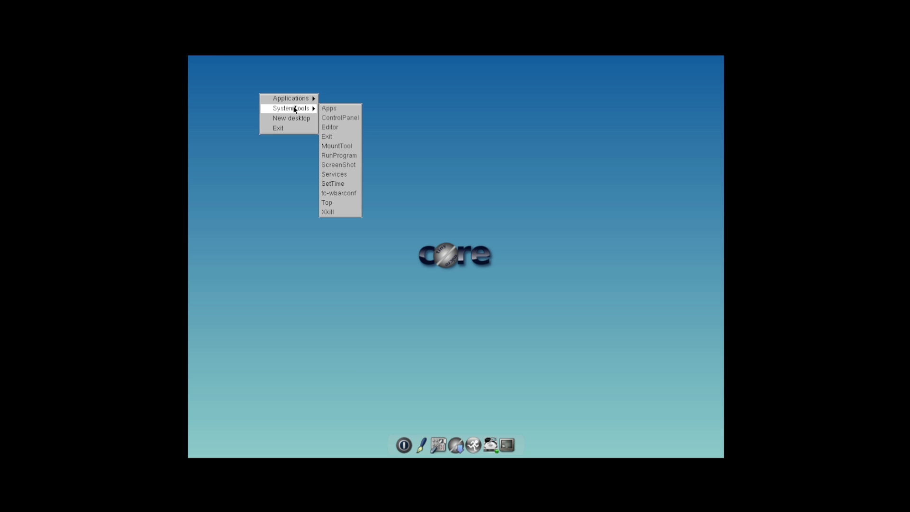
pyautogui.click(467, 424)
pyautogui.click(401, 448)
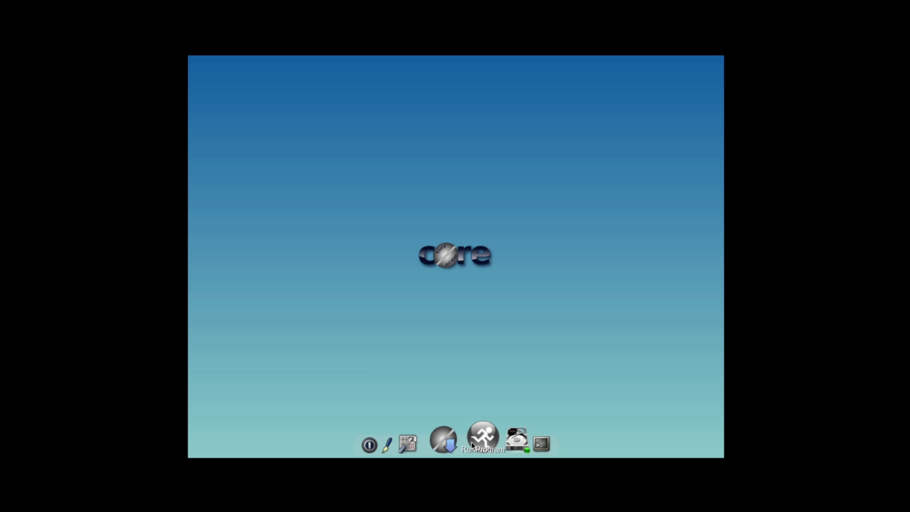
pyautogui.click(482, 444)
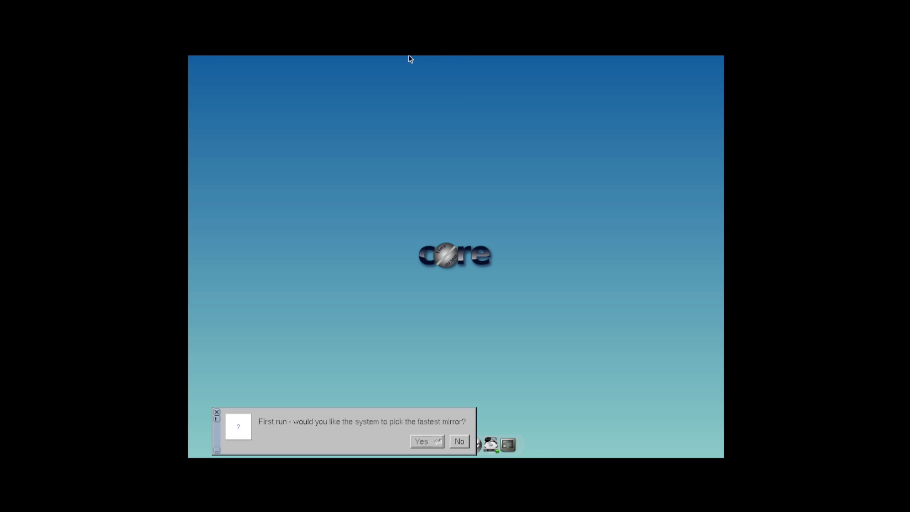
# Let the system pick the fastest mirror, then select nano.tcz in the Apps extension list
pyautogui.click(416, 441)
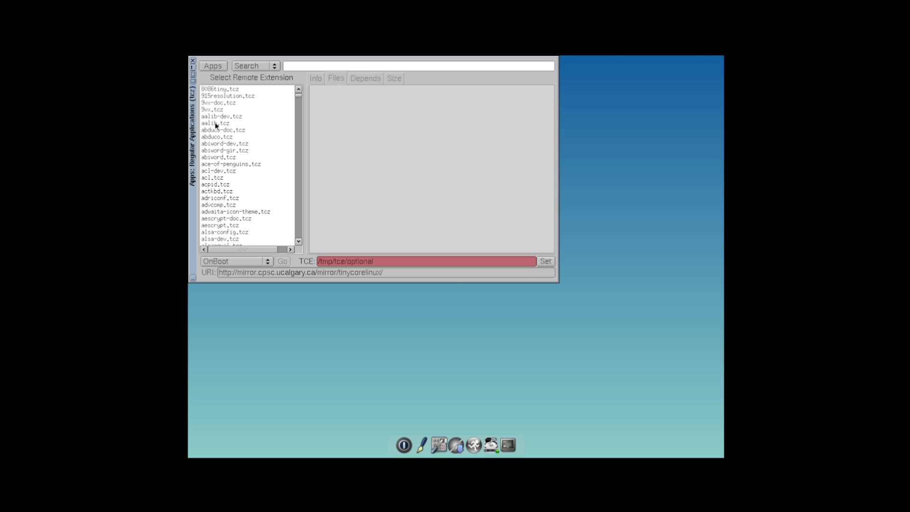
pyautogui.click(241, 169)
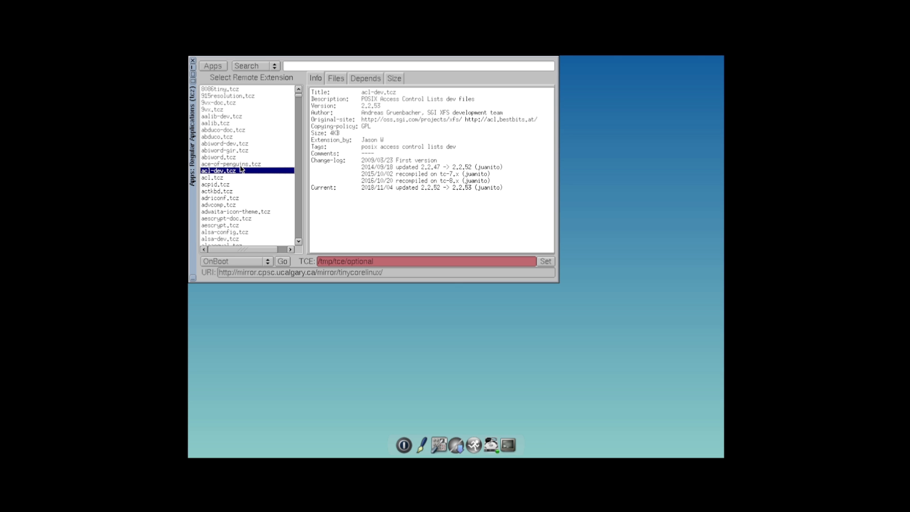
pyautogui.scroll(-5, 239, 165)
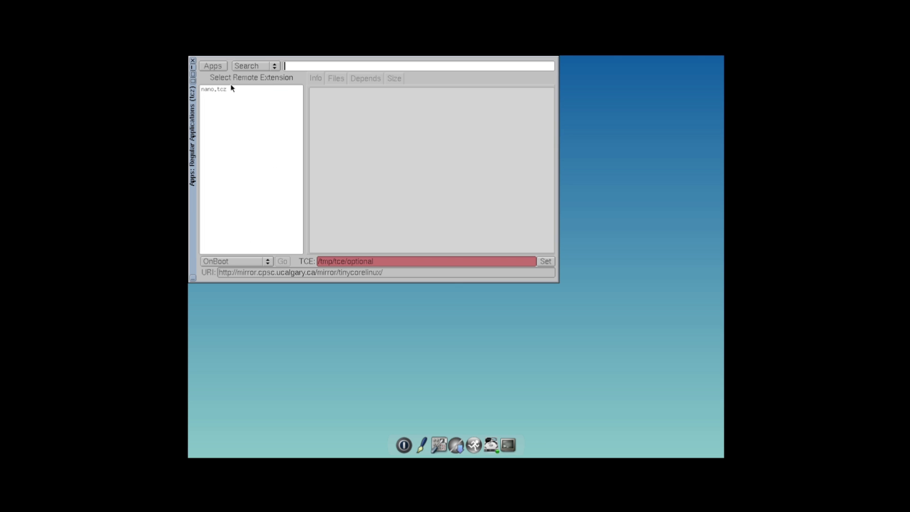
pyautogui.click(228, 89)
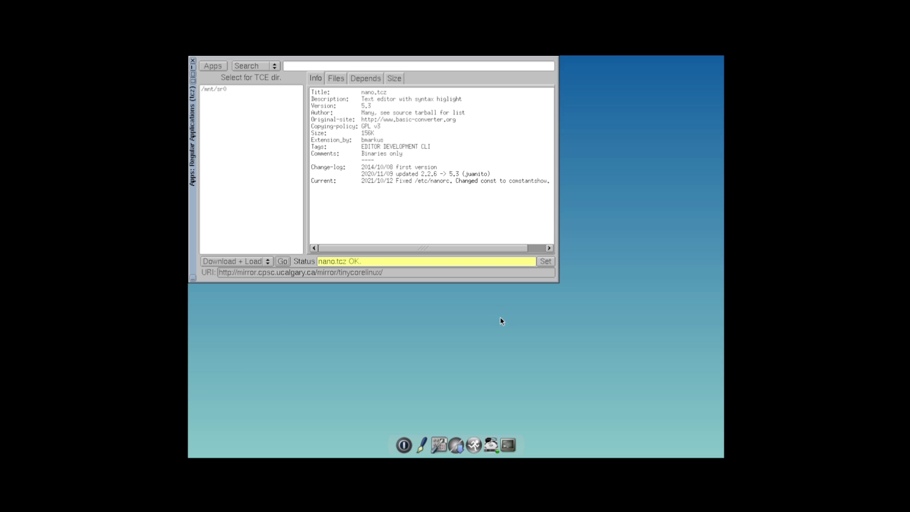
# In a new terminal, run and quit nano, try vim (not found), then exit
pyautogui.click(514, 446)
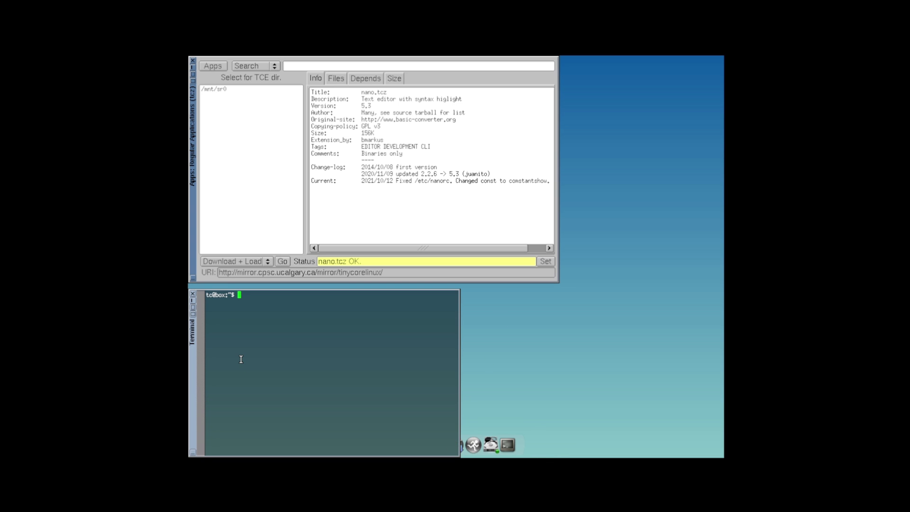
pyautogui.write('nano')
pyautogui.press('Return')
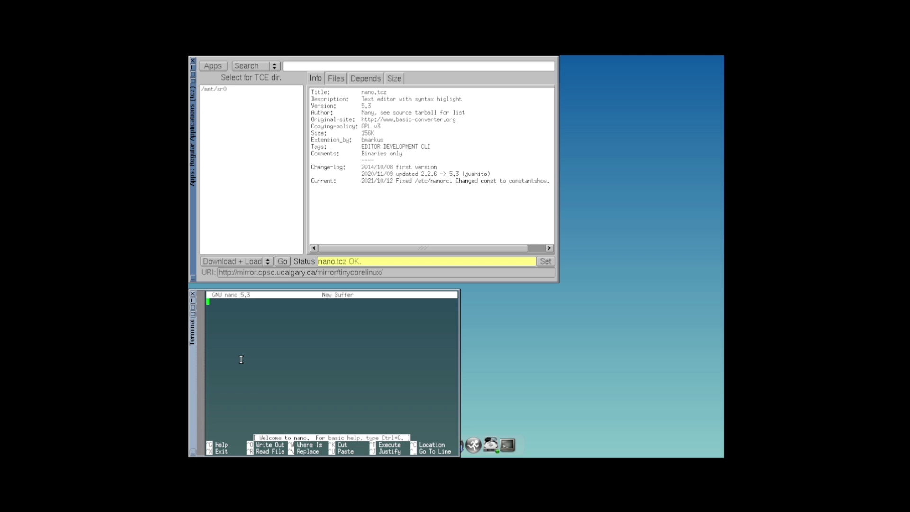
pyautogui.hotkey('ctrl', 'x')
pyautogui.write('vim')
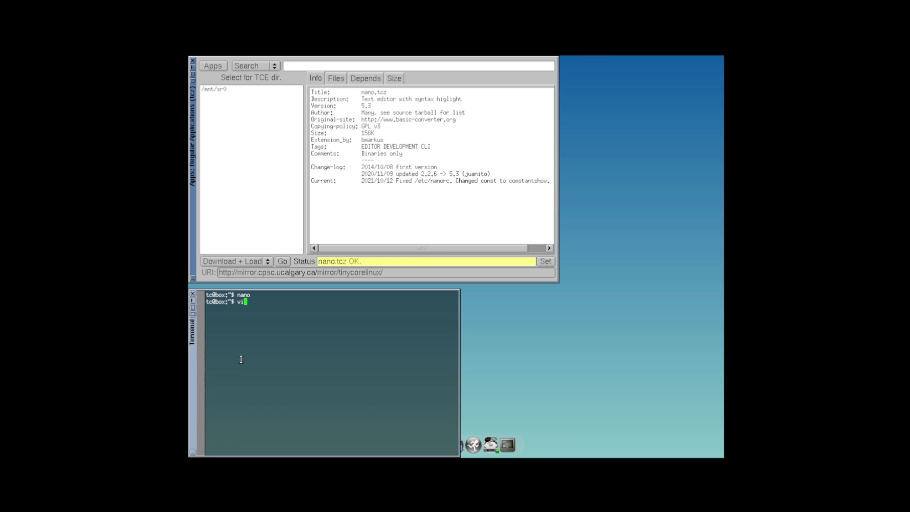
pyautogui.press('Return')
pyautogui.write('exit')
pyautogui.press('Return')
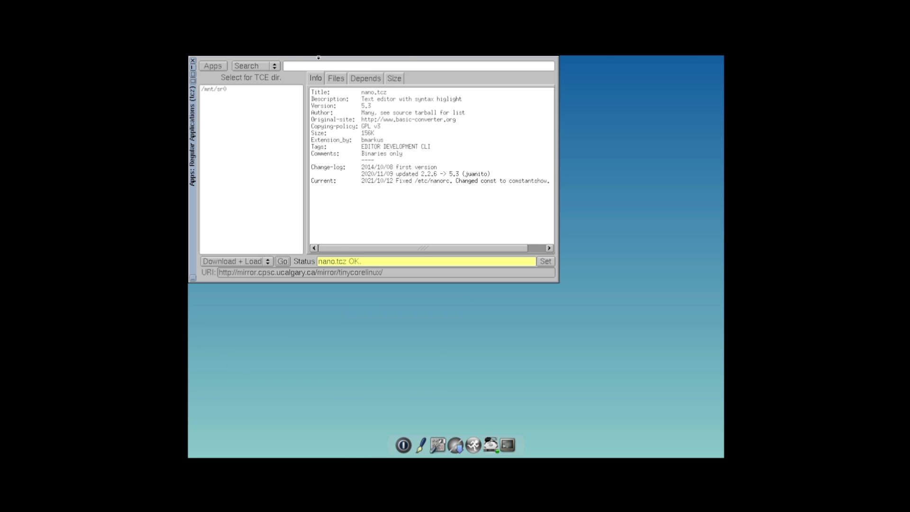
# Search the Apps browser by name for 'vim' extensions
pyautogui.click(256, 65)
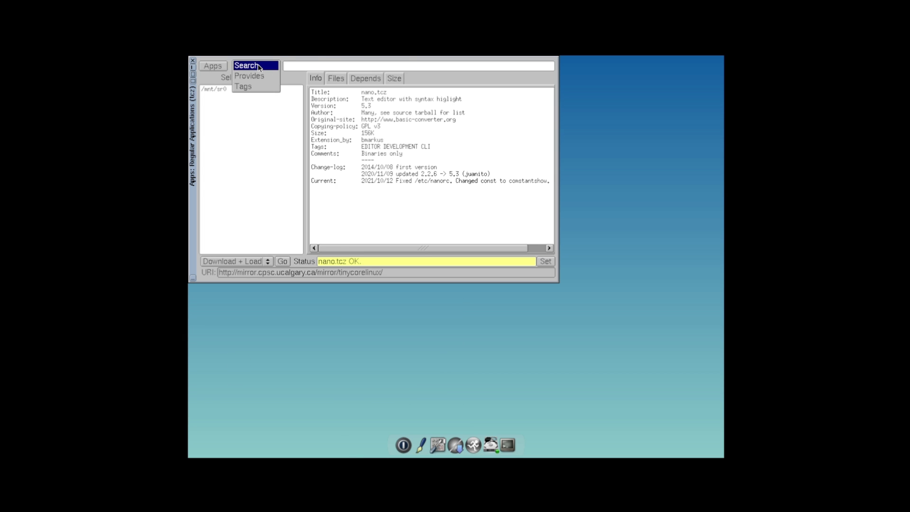
pyautogui.click(297, 65)
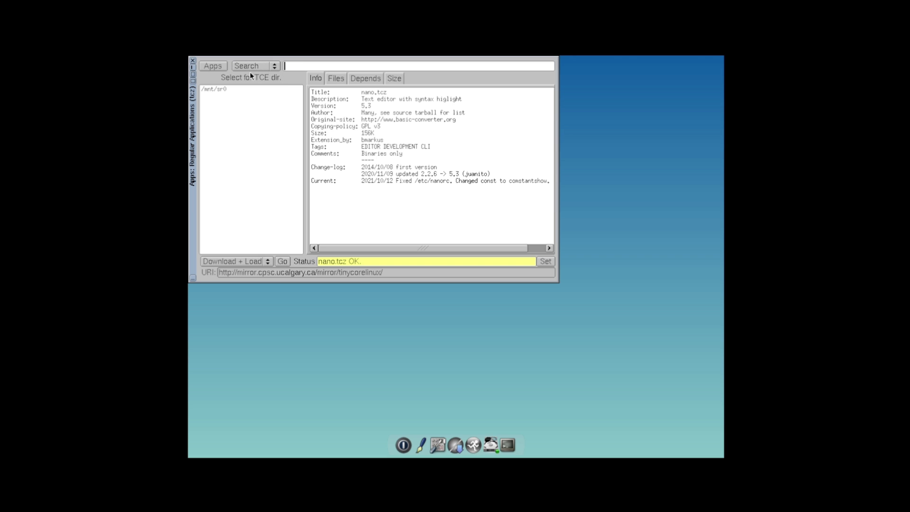
pyautogui.write('vim')
pyautogui.press('Return')
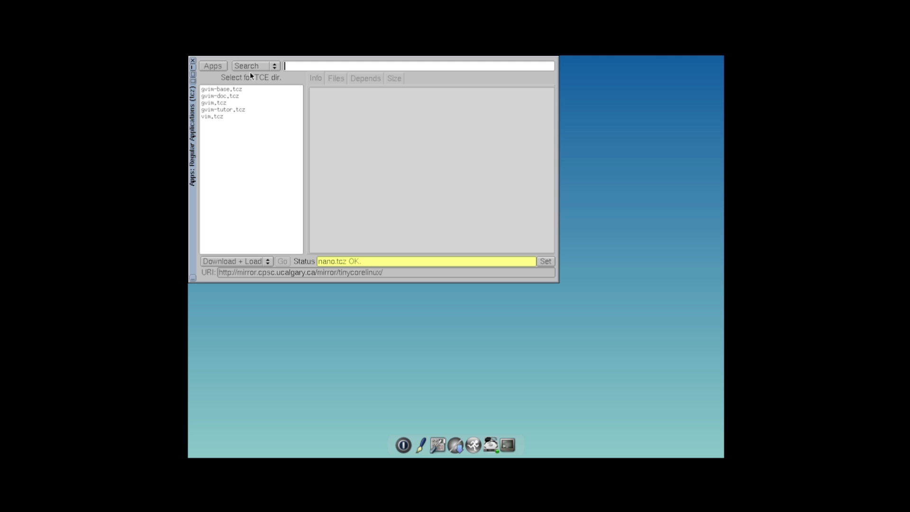
# Attempt Download + Load installs of vim.tcz and gvim.tcz, both ending in Failed
pyautogui.click(229, 117)
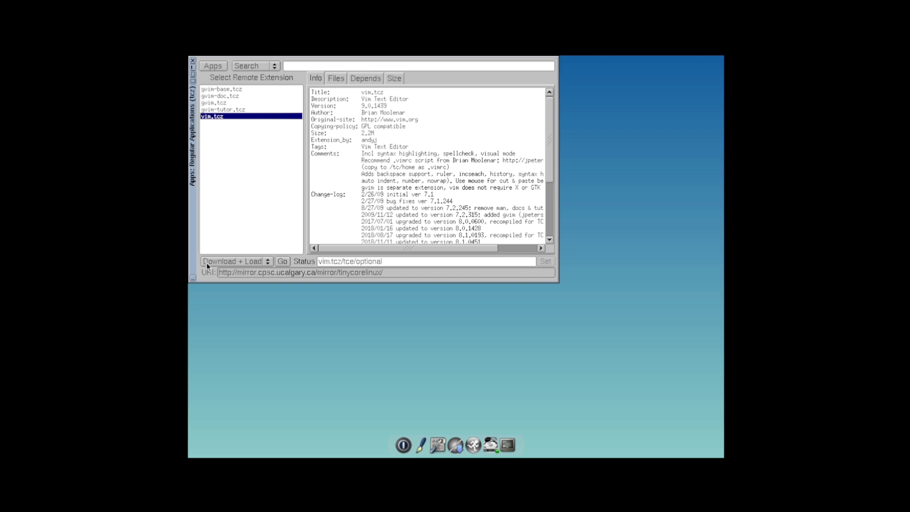
pyautogui.rightClick(280, 417)
pyautogui.click(287, 257)
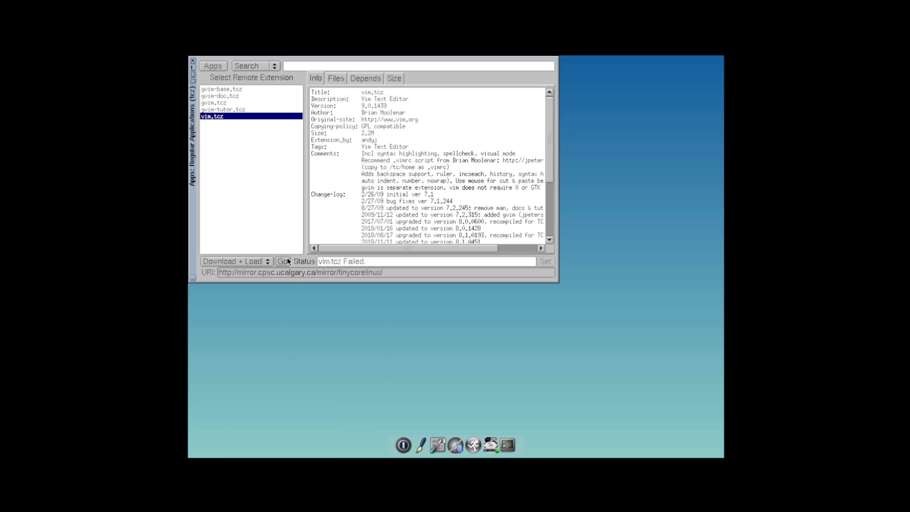
pyautogui.click(235, 102)
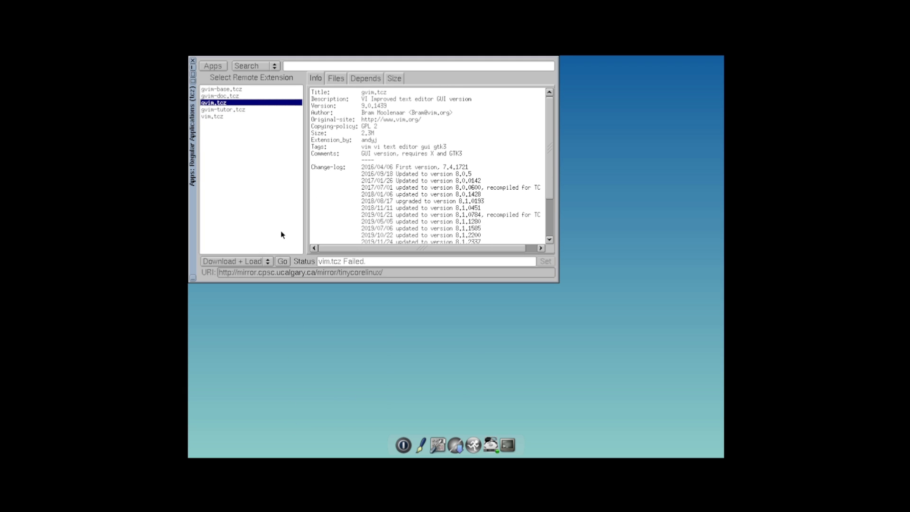
pyautogui.click(283, 262)
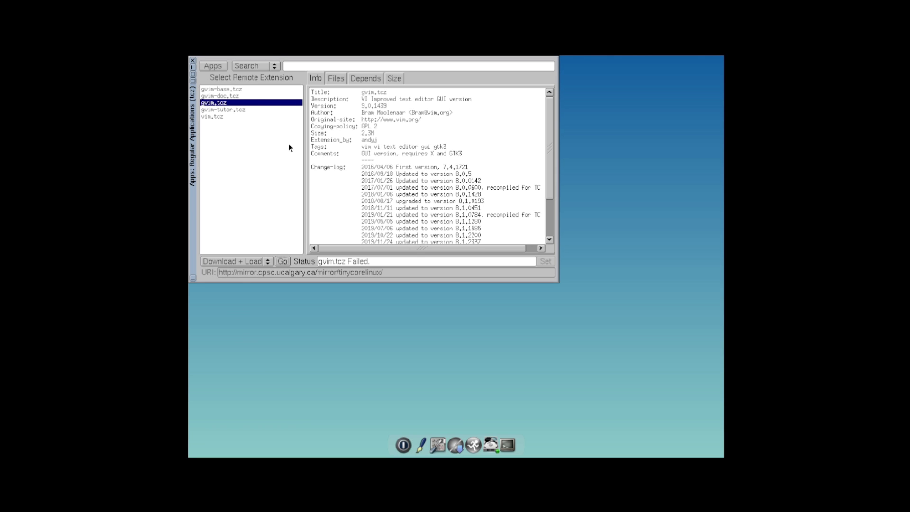
# Set the install mode dropdown to OnBoot
pyautogui.click(263, 262)
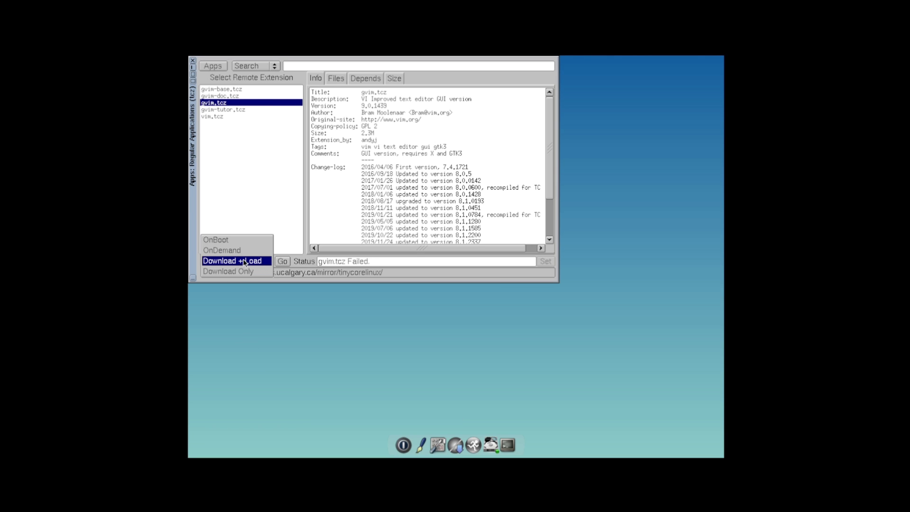
pyautogui.click(238, 254)
pyautogui.click(237, 261)
pyautogui.click(238, 253)
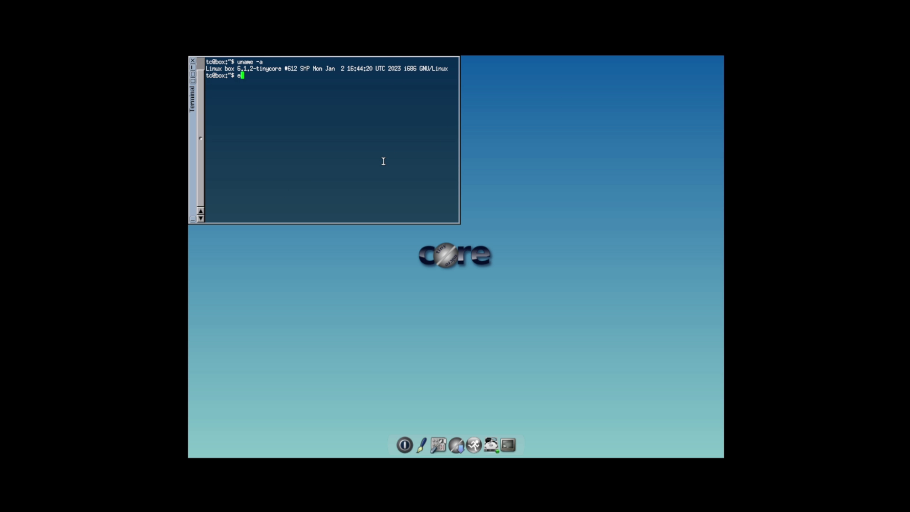
# Run exit to close the terminal, leaving the desktop empty
pyautogui.press('Return')
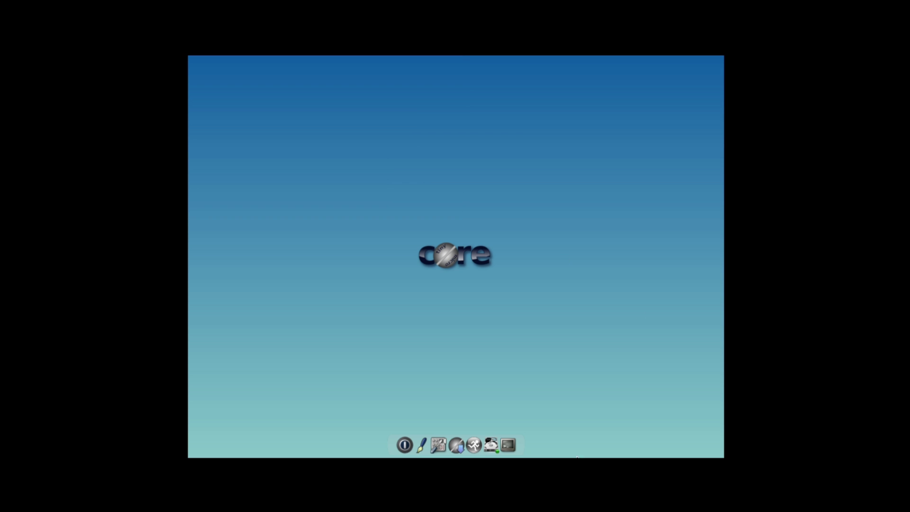
# Unmount sr0 with the MountTool, then open and cancel the application launcher
pyautogui.click(498, 442)
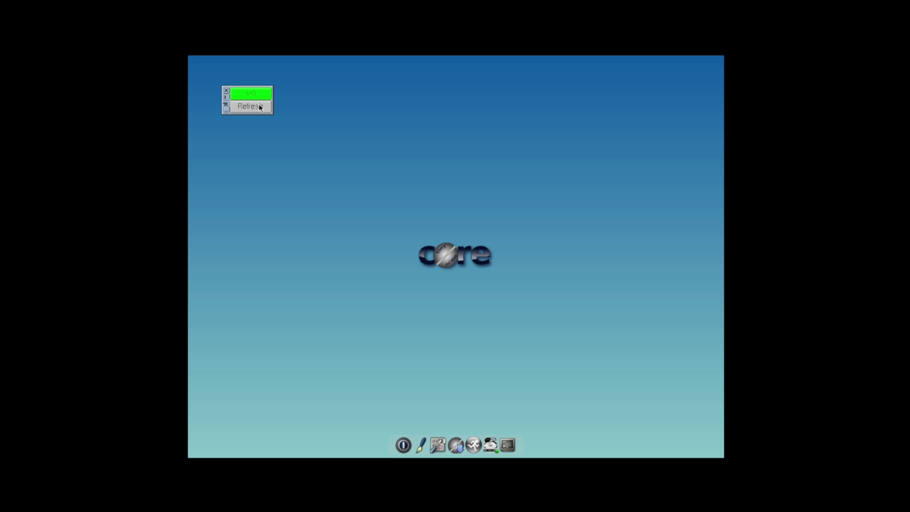
pyautogui.click(257, 100)
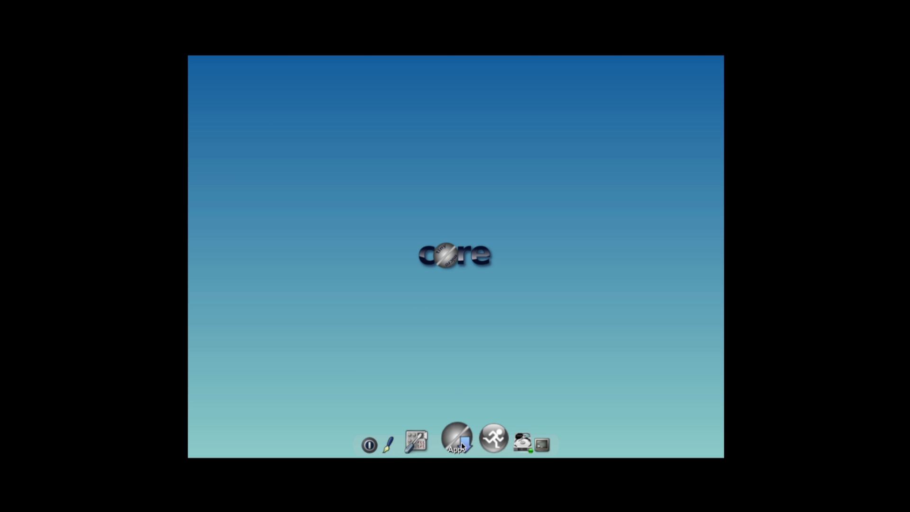
pyautogui.click(480, 438)
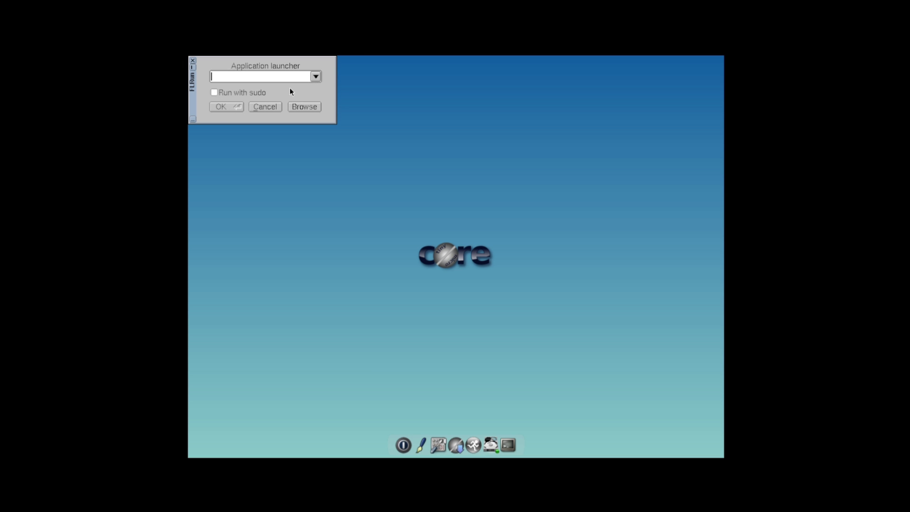
pyautogui.click(264, 106)
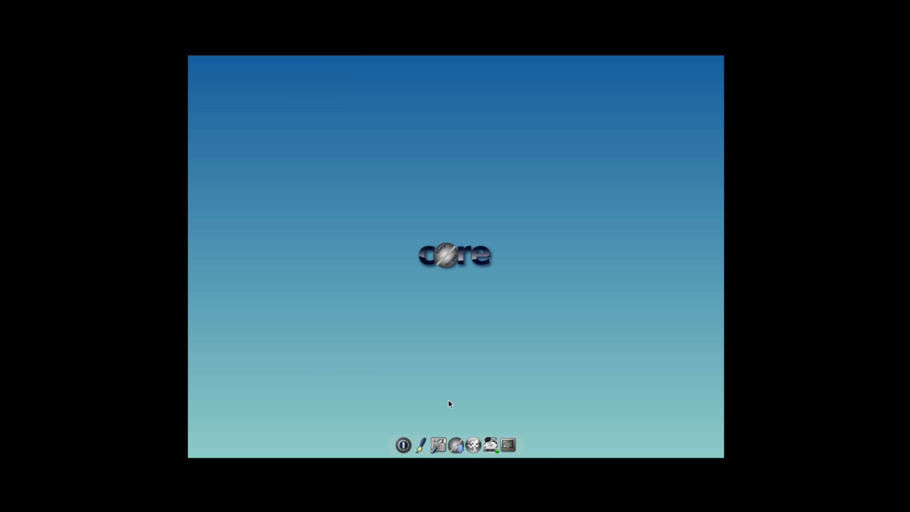
# From the Control Panel, run the Xvesa setup with resolution 60 (1920x1080x24) and mouse type 1 (USB & IMPS/2 Wheel)
pyautogui.click(440, 434)
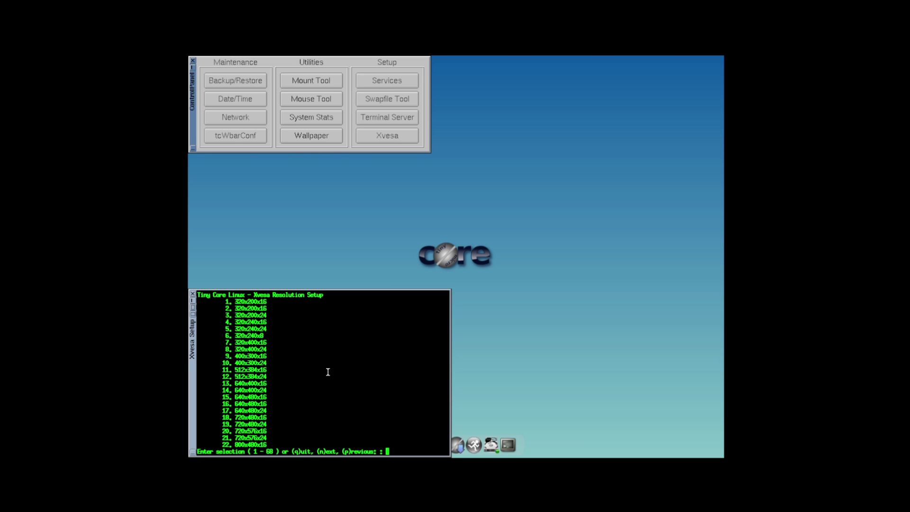
pyautogui.write('n')
pyautogui.press('Return')
pyautogui.write('n')
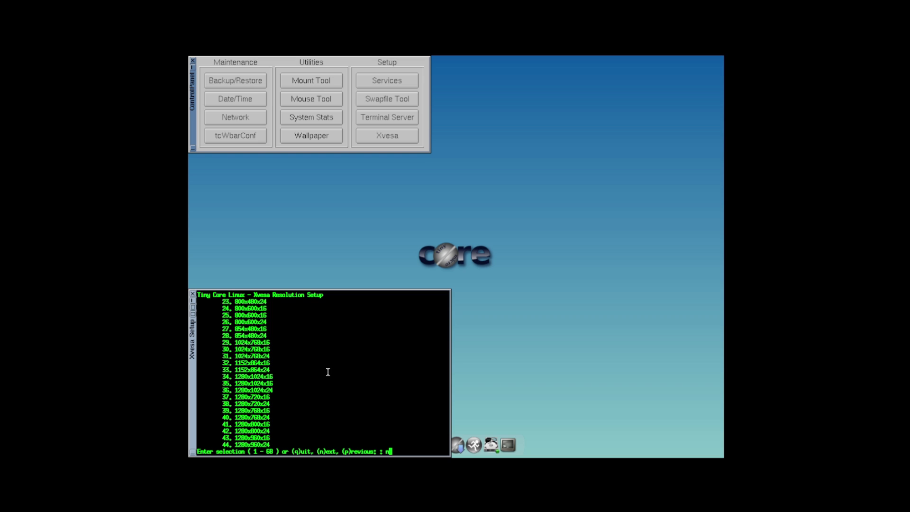
pyautogui.press('Return')
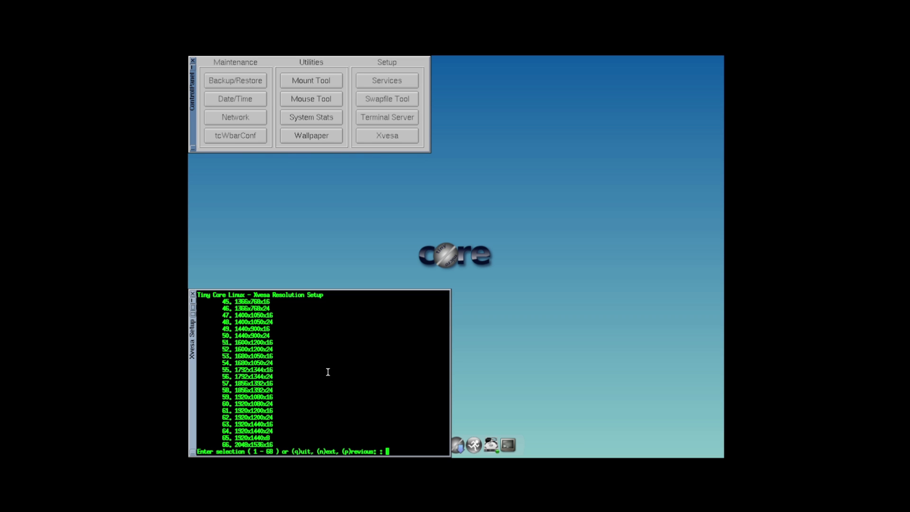
pyautogui.write('60')
pyautogui.press('Return')
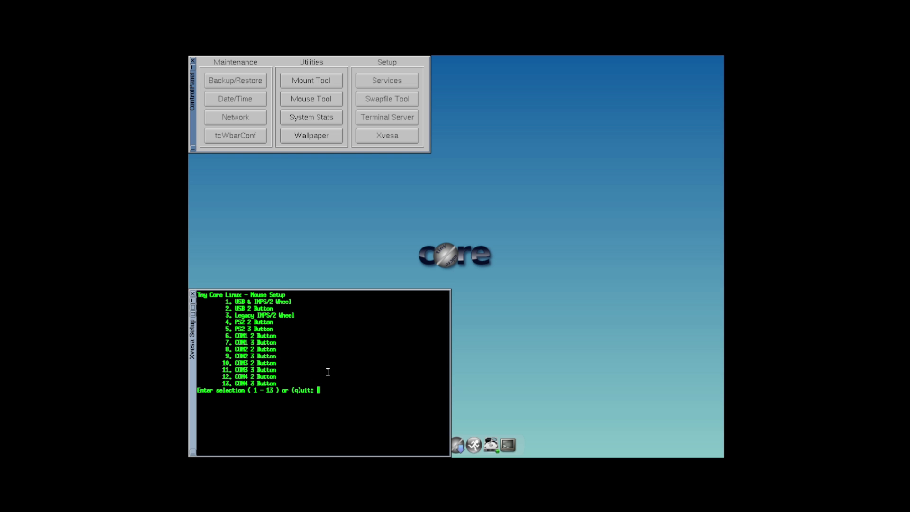
pyautogui.write('1')
pyautogui.press('Return')
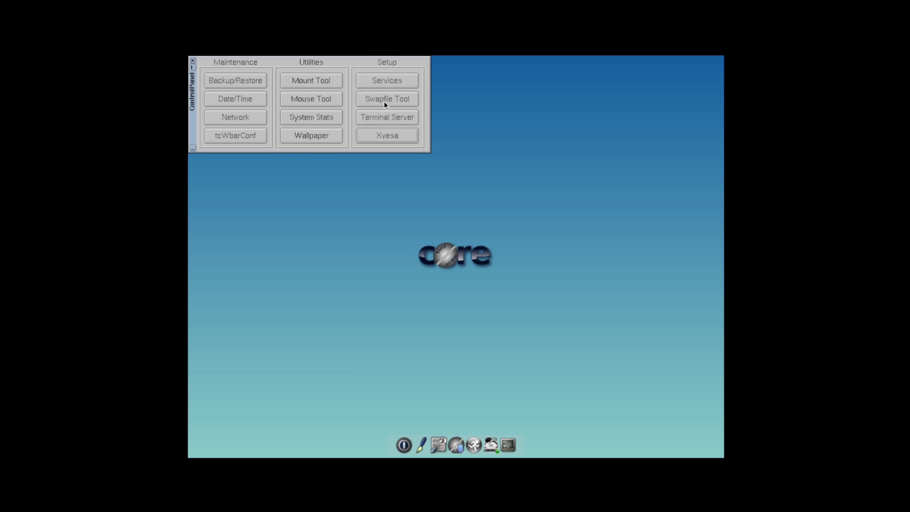
# Check the terminal server setup and Services list (only dhcp running), then bring up the Control Panel's Refresh menu
pyautogui.click(382, 116)
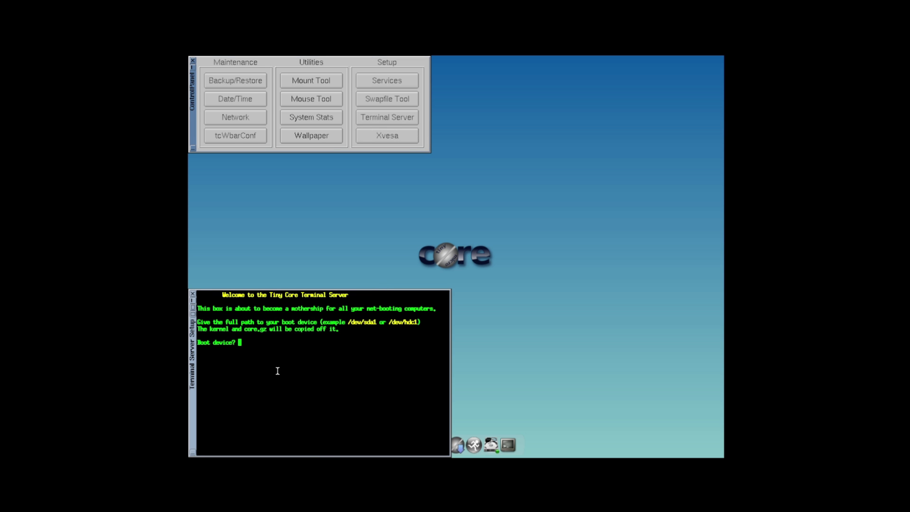
pyautogui.click(193, 295)
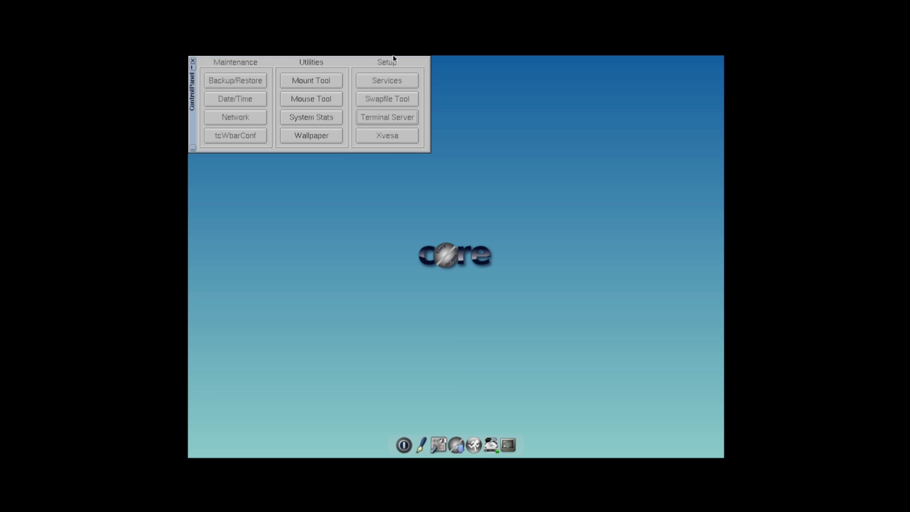
pyautogui.click(397, 81)
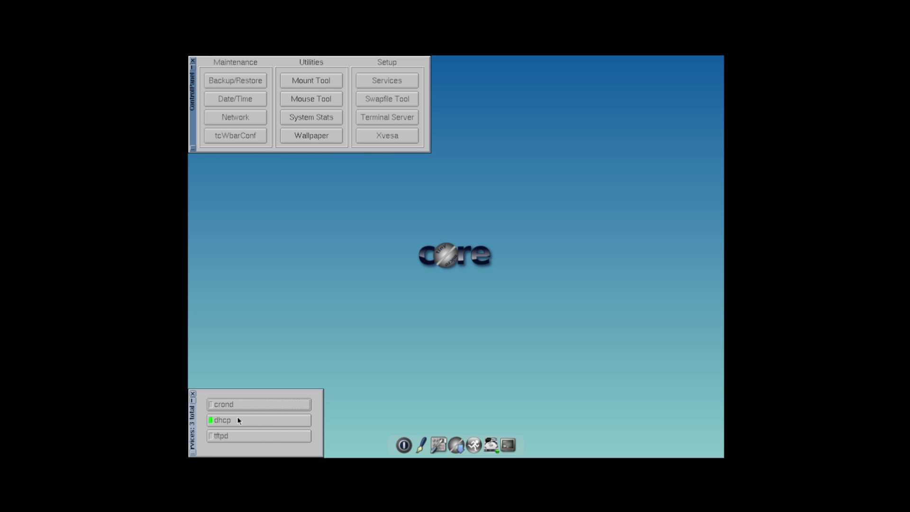
pyautogui.click(193, 394)
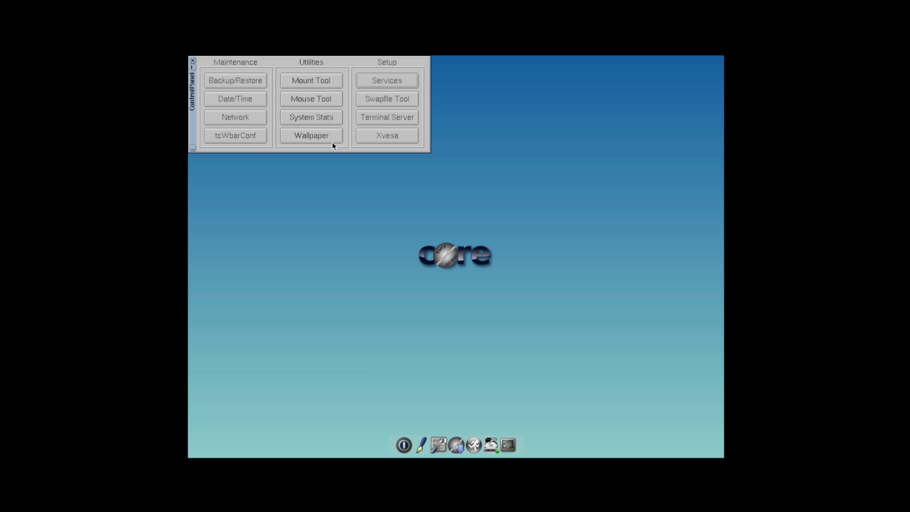
pyautogui.rightClick(223, 88)
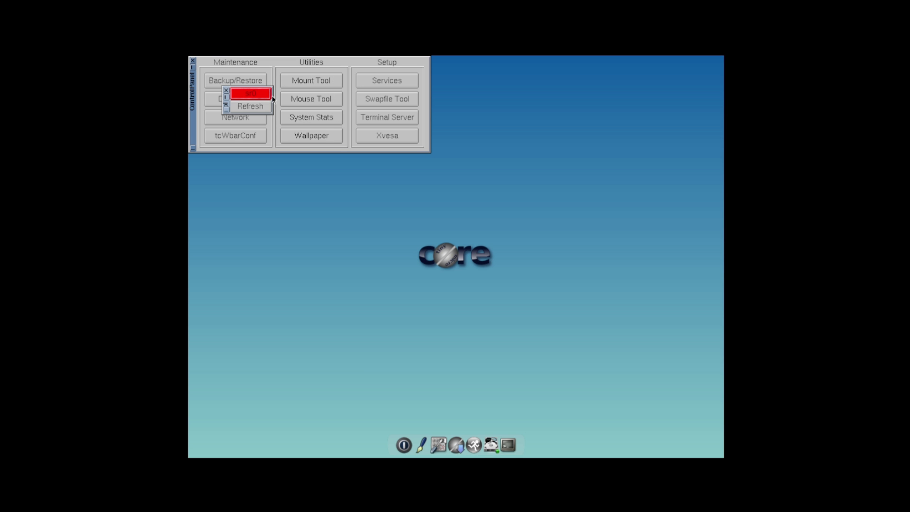
pyautogui.click(301, 94)
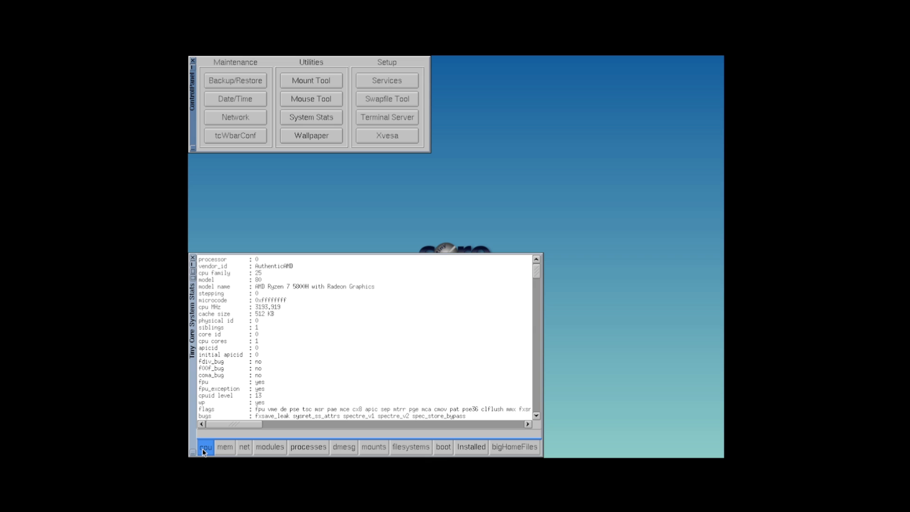
pyautogui.click(221, 447)
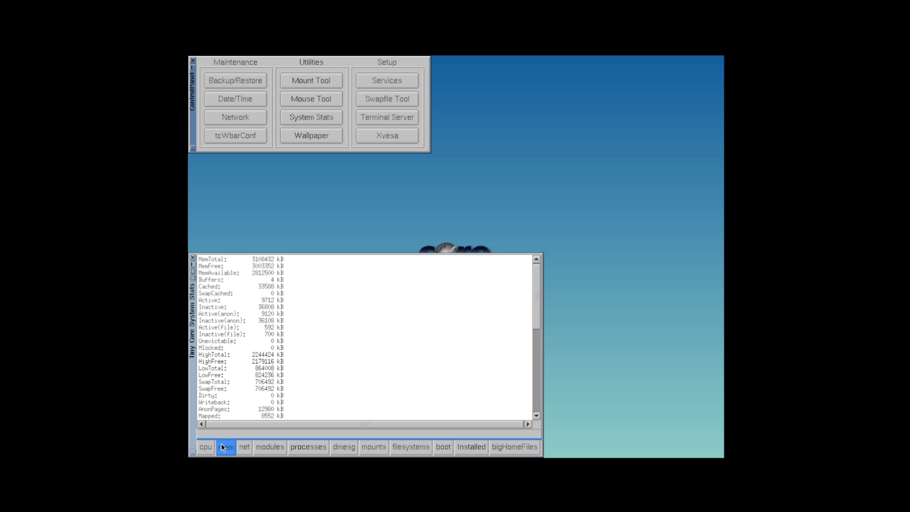
pyautogui.click(245, 448)
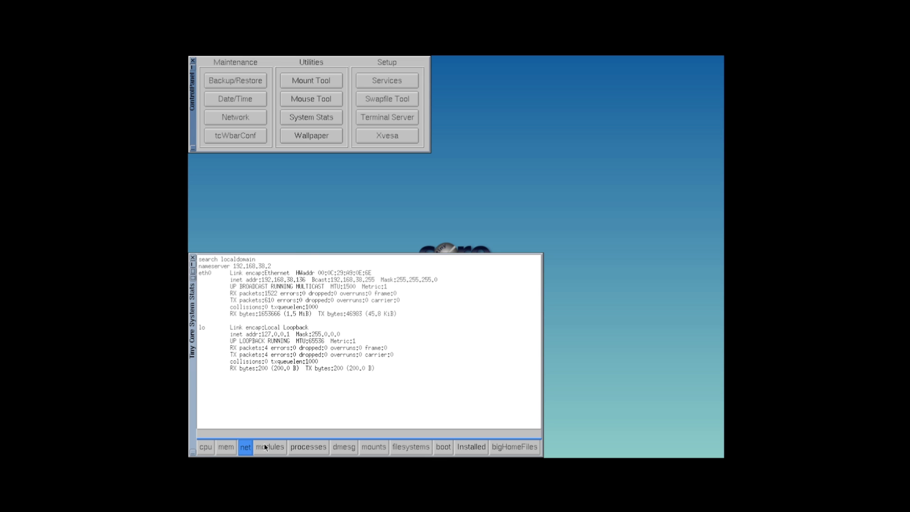
pyautogui.click(264, 446)
pyautogui.click(295, 445)
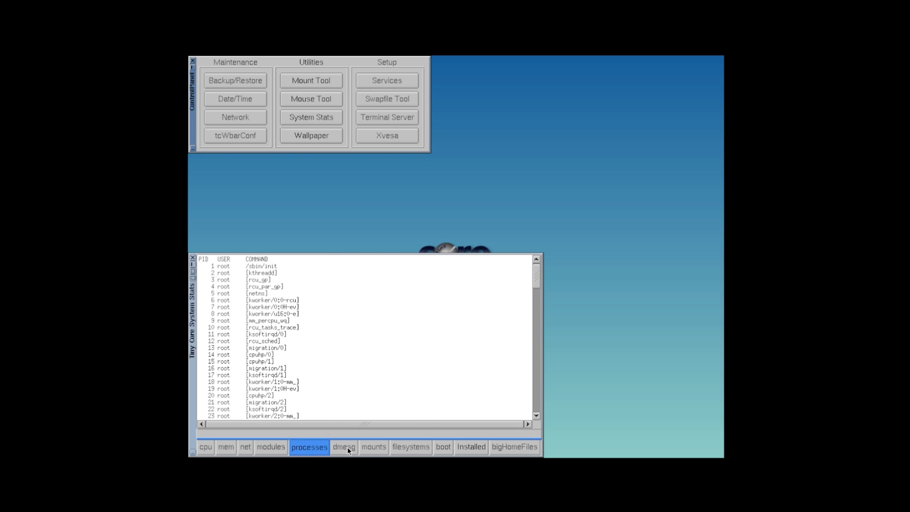
pyautogui.click(347, 447)
pyautogui.click(245, 448)
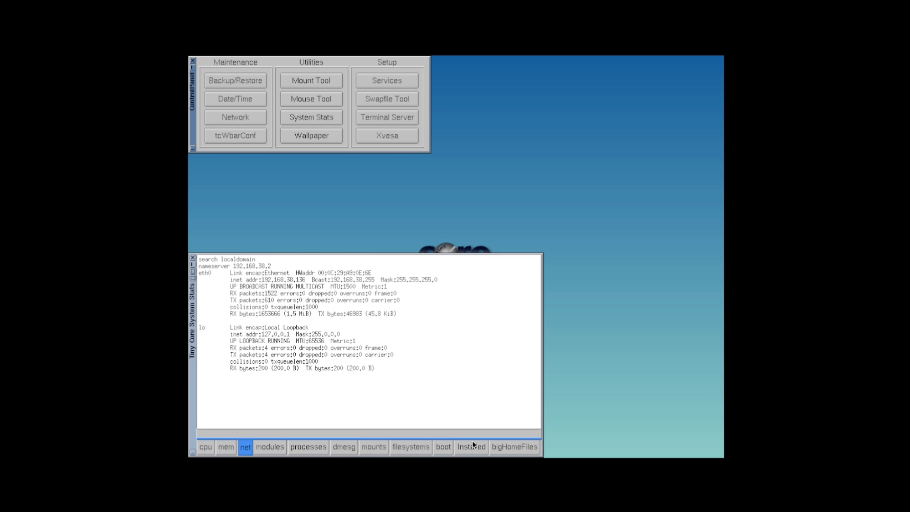
pyautogui.click(427, 447)
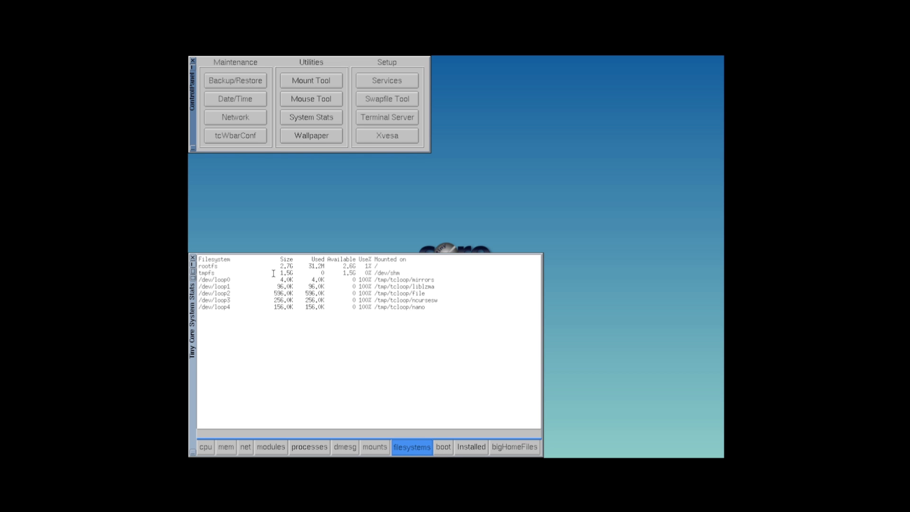
pyautogui.moveTo(274, 272); pyautogui.dragTo(332, 266)
pyautogui.click(329, 270)
pyautogui.doubleClick(317, 266)
pyautogui.click(447, 446)
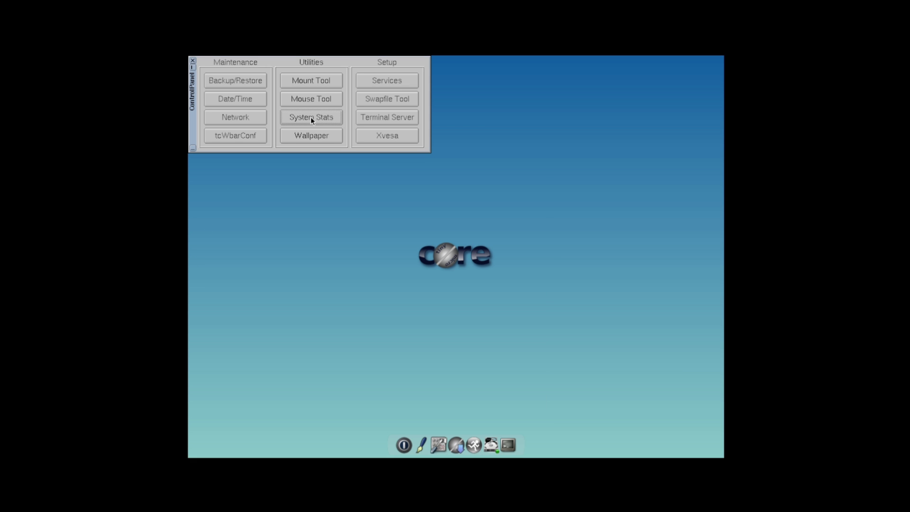
# Look at the Wallpaper, Backup/Restore and Date/Time tools, closing each unchanged
pyautogui.click(310, 133)
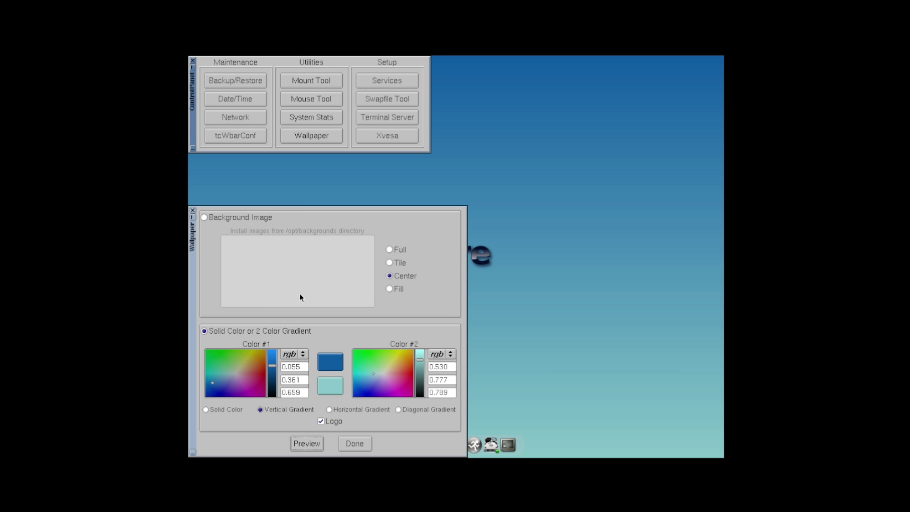
pyautogui.click(354, 445)
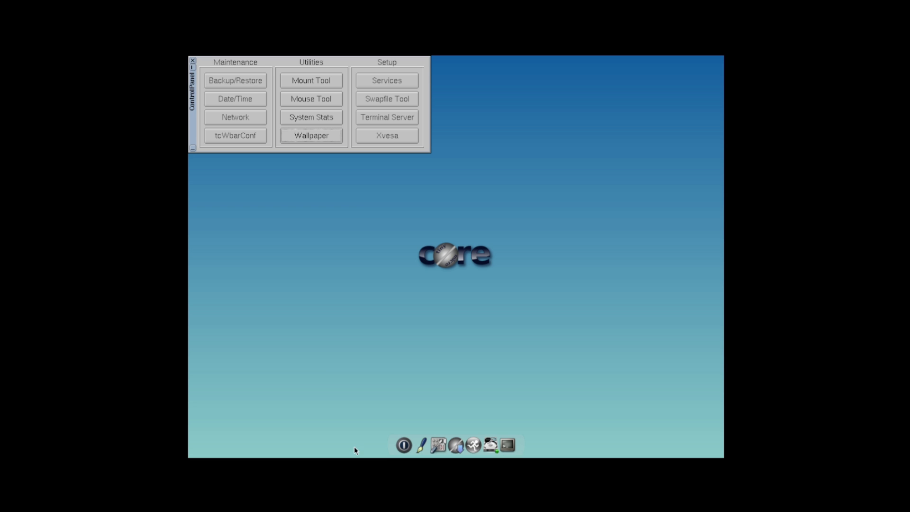
pyautogui.click(249, 81)
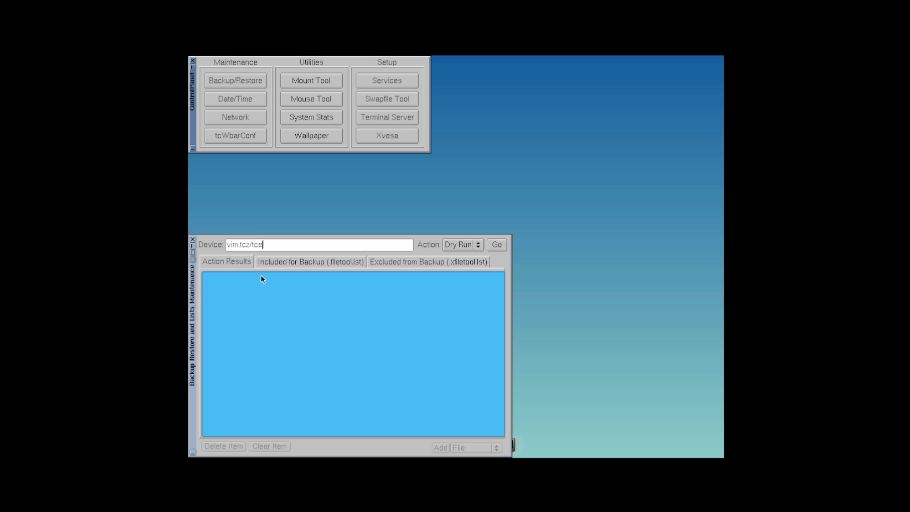
pyautogui.click(193, 239)
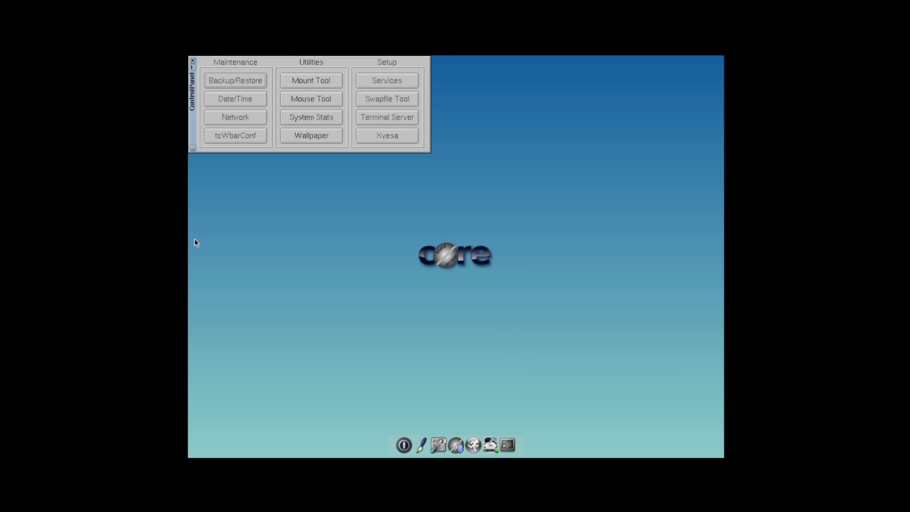
pyautogui.click(234, 99)
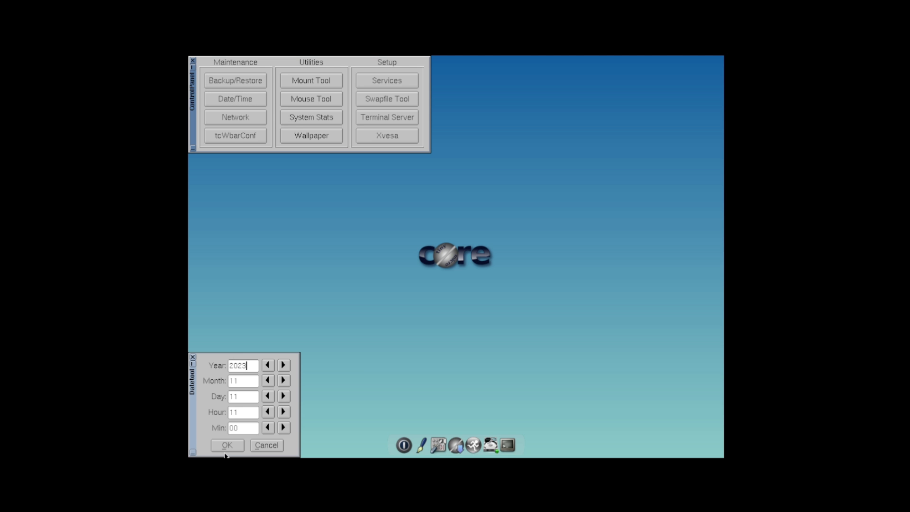
pyautogui.click(265, 446)
# Look at Network and the tcWbarConf dock tool and its help, then close the Control Panel
pyautogui.click(220, 118)
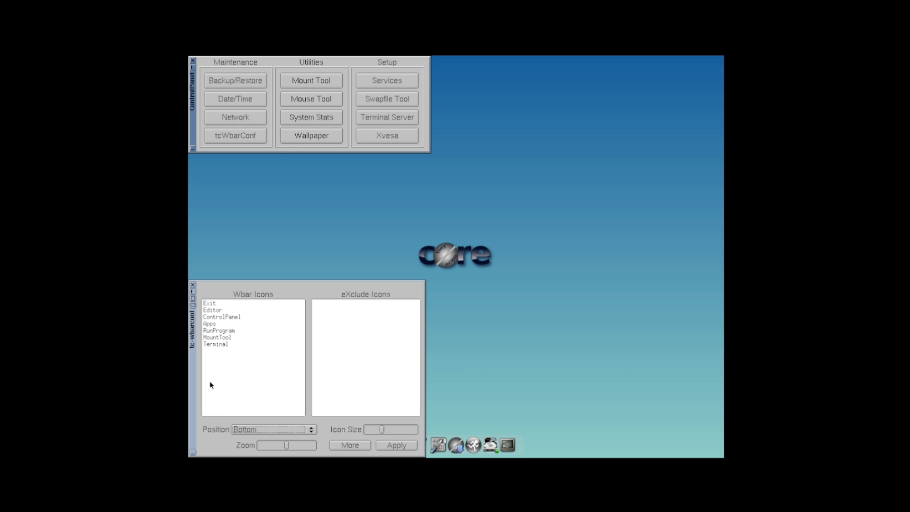
pyautogui.click(359, 445)
pyautogui.click(332, 444)
pyautogui.click(192, 285)
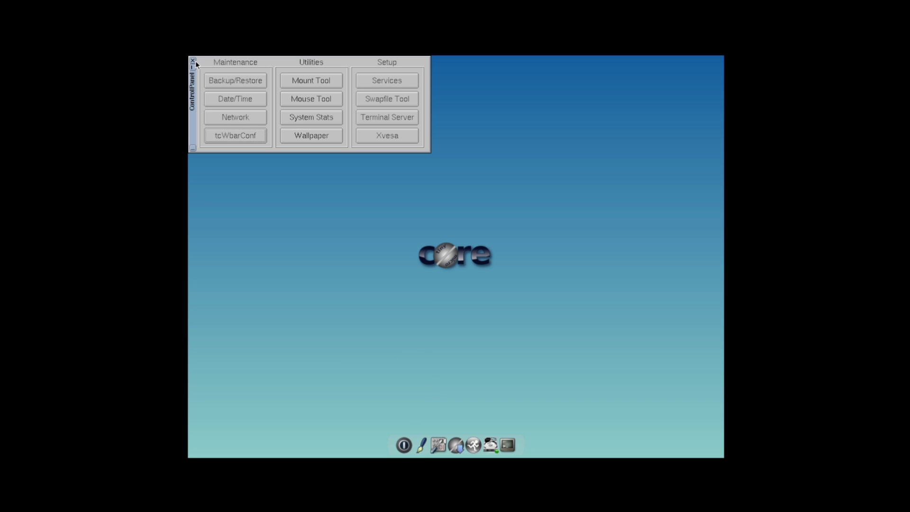
pyautogui.click(193, 61)
# Accept the first-run fastest-mirror check across 22 mirrors and bring up the root menu's SystemTools list
pyautogui.rightClick(212, 83)
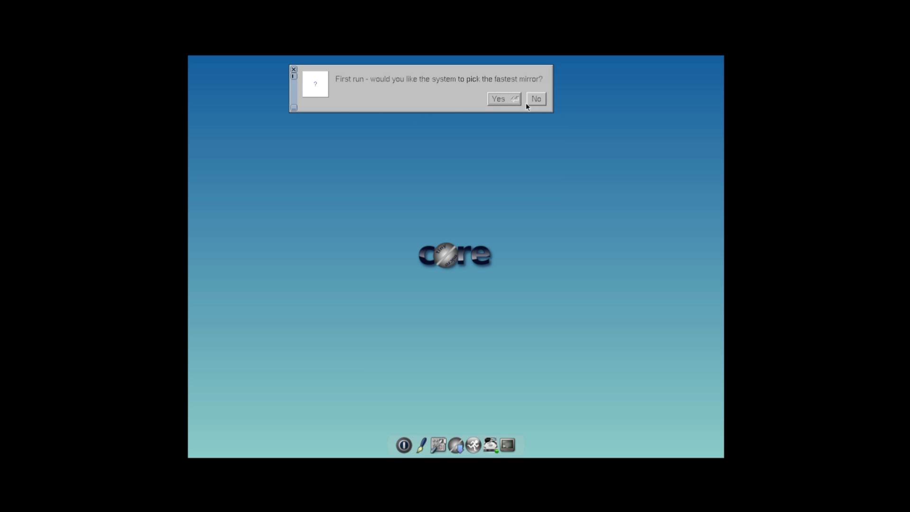
pyautogui.click(512, 99)
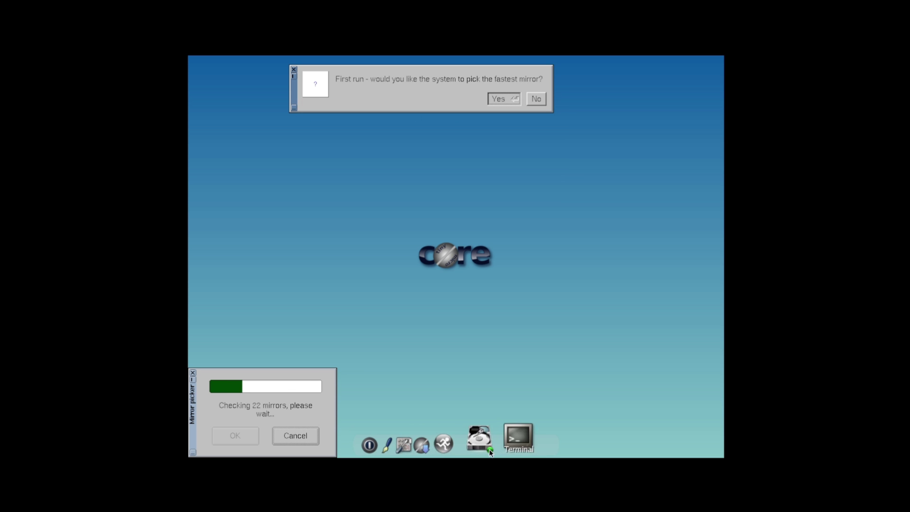
pyautogui.click(377, 229)
pyautogui.moveTo(380, 257)
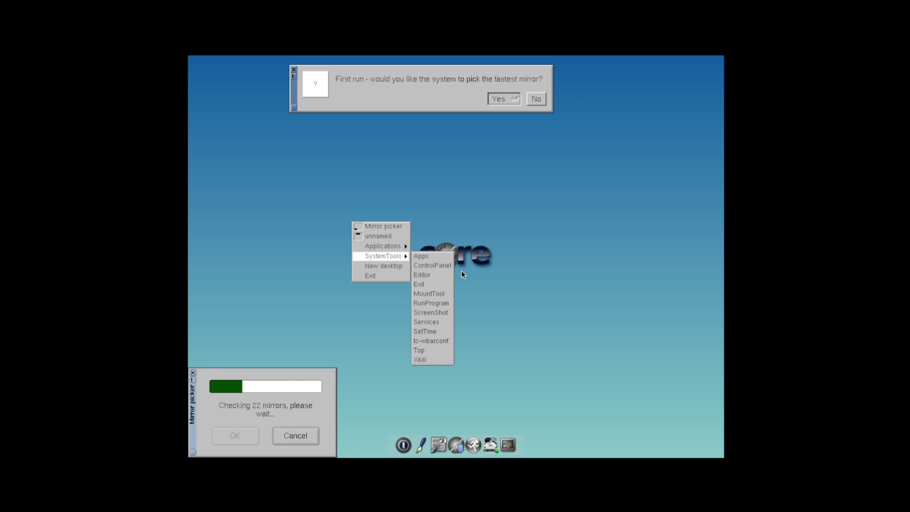
# Launch the SystemTools Editor, browse its Search and File menus, exit it, and accept the fastest mirror
pyautogui.click(444, 274)
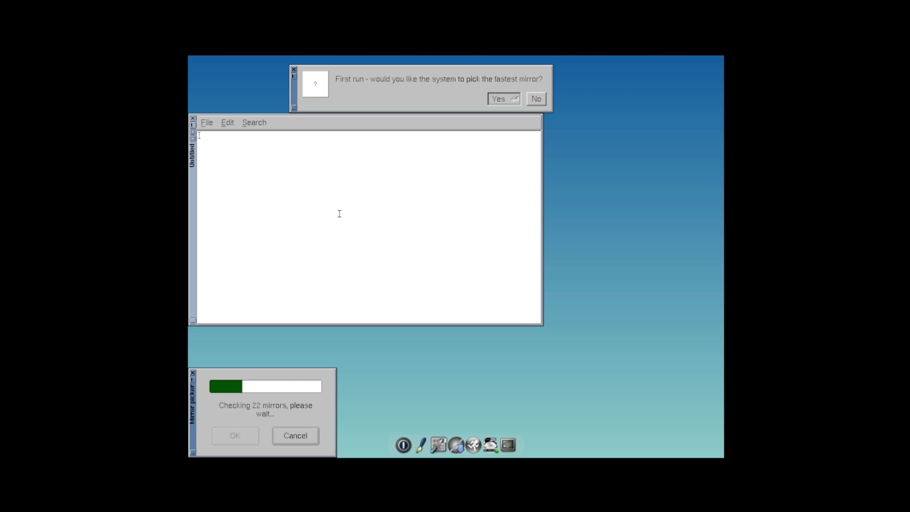
pyautogui.click(254, 122)
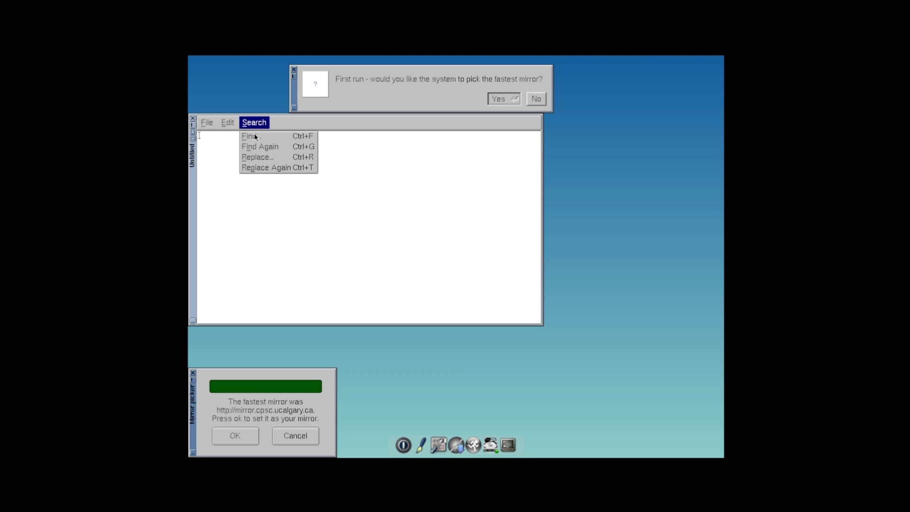
pyautogui.click(242, 253)
pyautogui.click(206, 123)
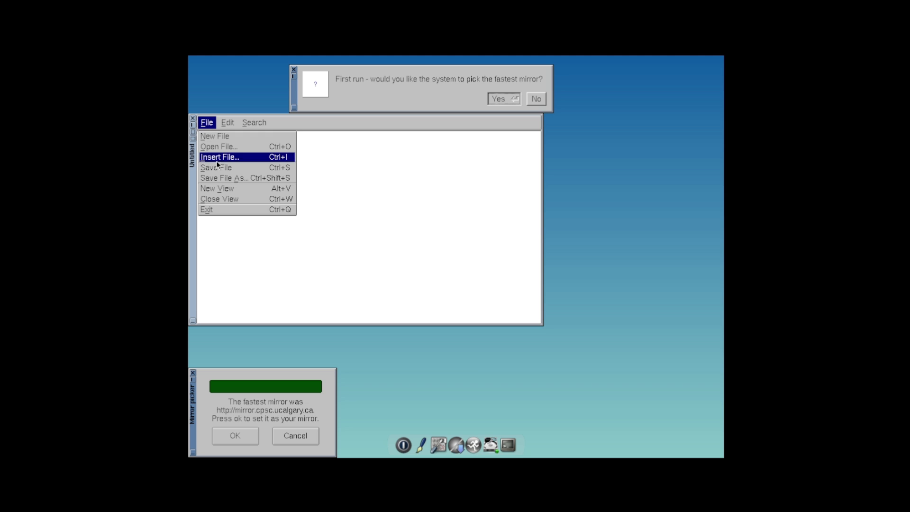
pyautogui.click(214, 209)
pyautogui.click(232, 437)
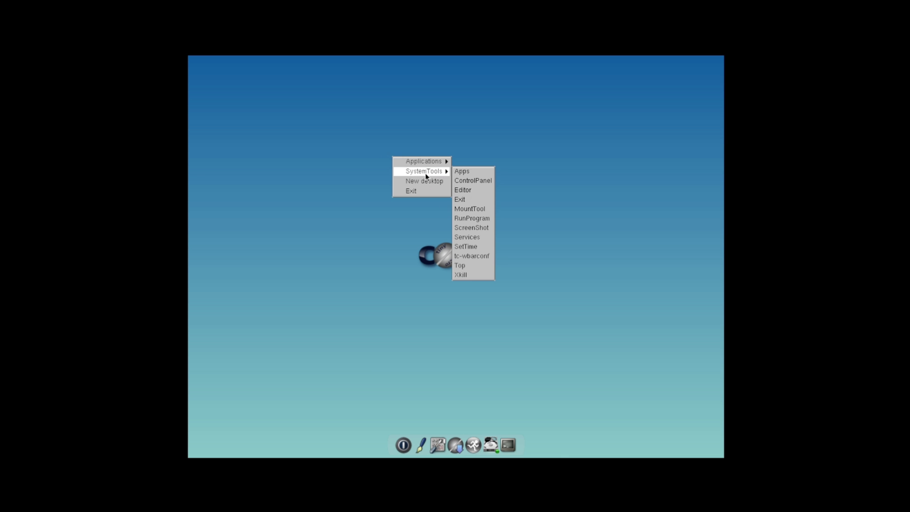
# Dismiss the SystemTools menu, reopen the desktop root menu twice, then close it to leave a bare desktop
pyautogui.moveTo(437, 174)
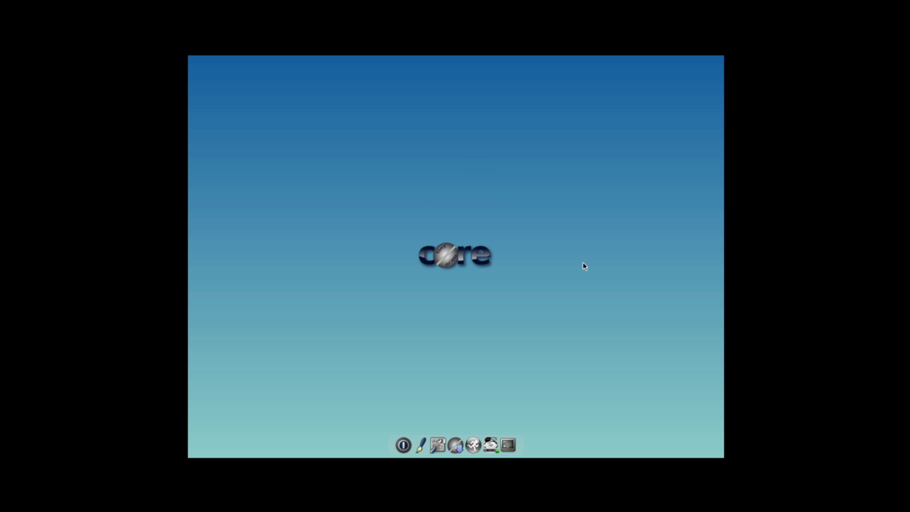
pyautogui.click(471, 189)
pyautogui.rightClick(372, 195)
pyautogui.rightClick(474, 256)
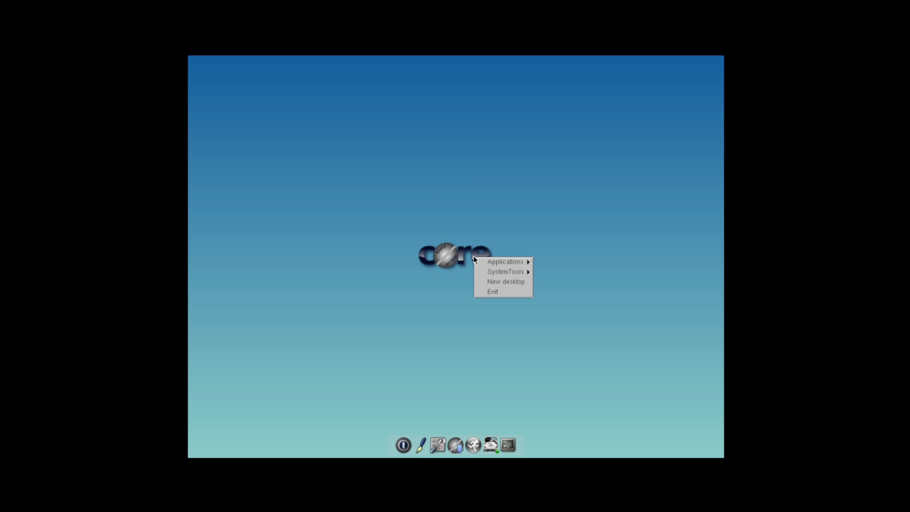
pyautogui.click(437, 359)
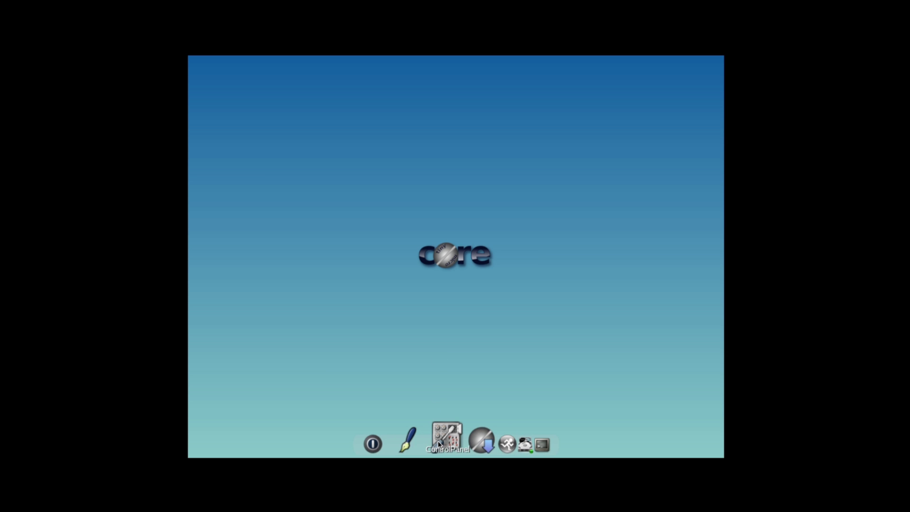